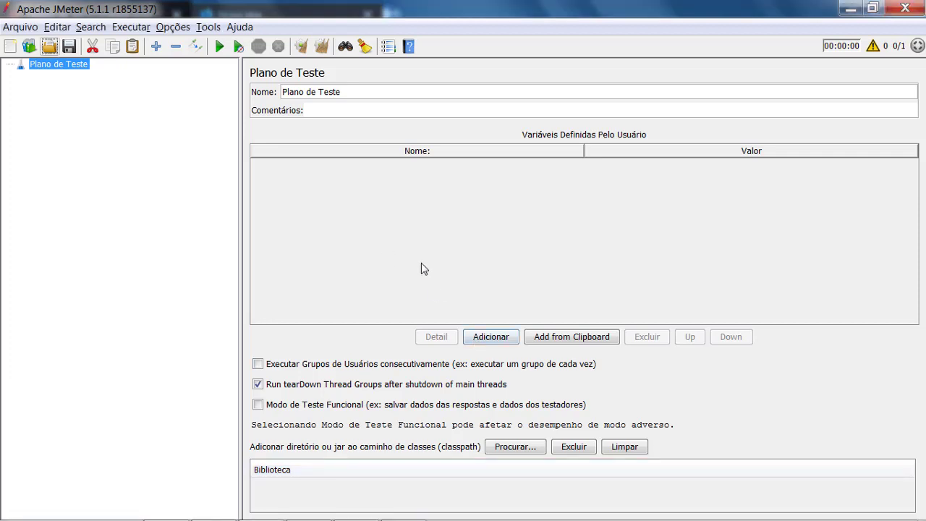
# Switch from JMeter to the blank new tab in Firefox.
pyautogui.hotkey('alt', 'Tab')
pyautogui.hotkey('alt', 'Tab')
pyautogui.hotkey('alt', 'Tab')
pyautogui.hotkey('alt', 'Tab')
pyautogui.hotkey('alt', 'Tab')
pyautogui.hotkey('alt', 'Tab')
pyautogui.hotkey('alt', 'Tab')
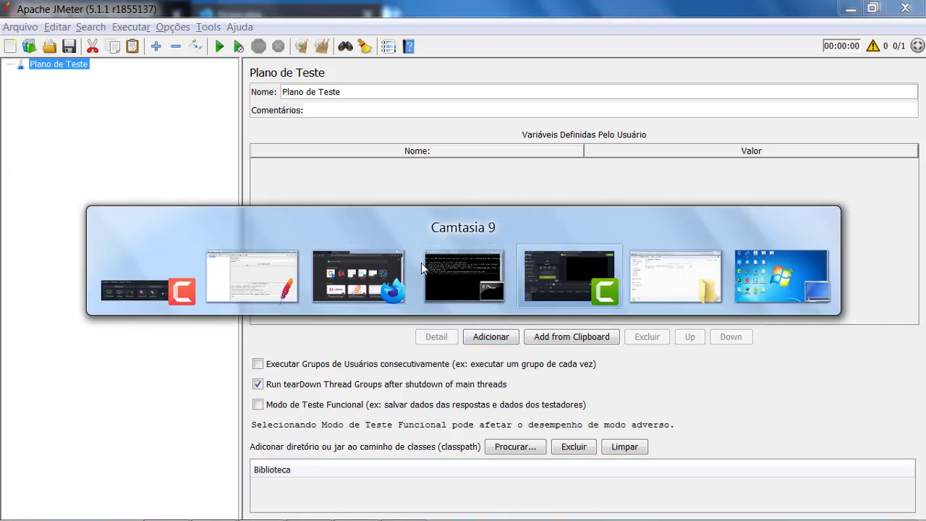
pyautogui.hotkey('alt', 'Tab')
pyautogui.hotkey('alt', 'Tab')
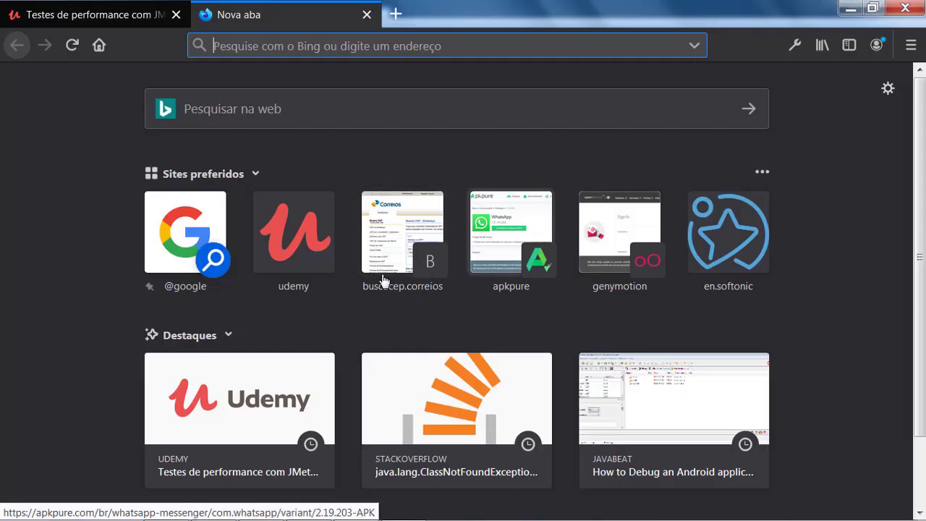
# Search the web for "correios" and open the Busca CEP page from the results.
pyautogui.write('cor')
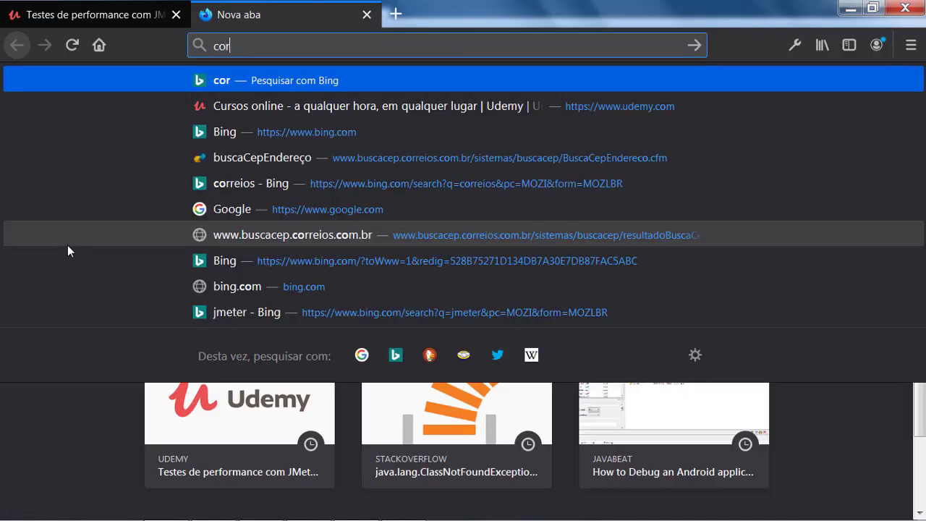
pyautogui.write('reios')
pyautogui.press('Return')
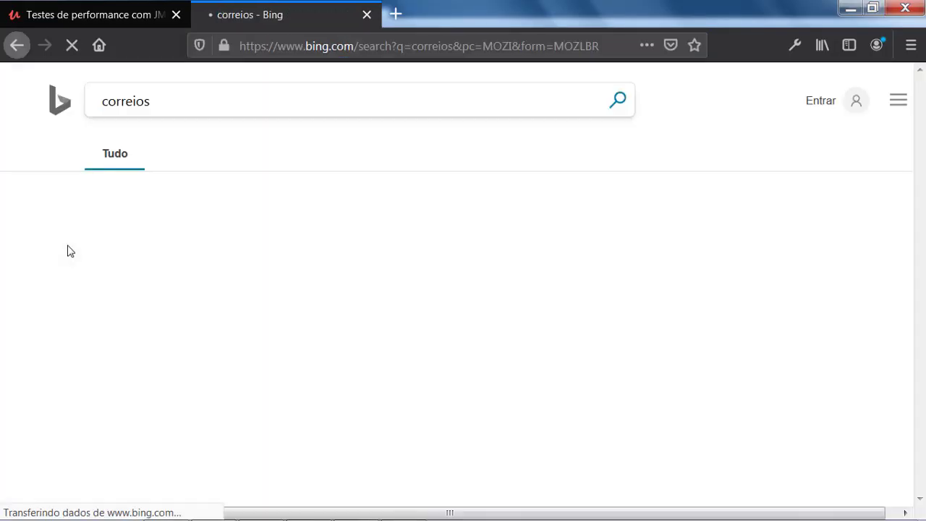
pyautogui.scroll(-2, 275, 300)
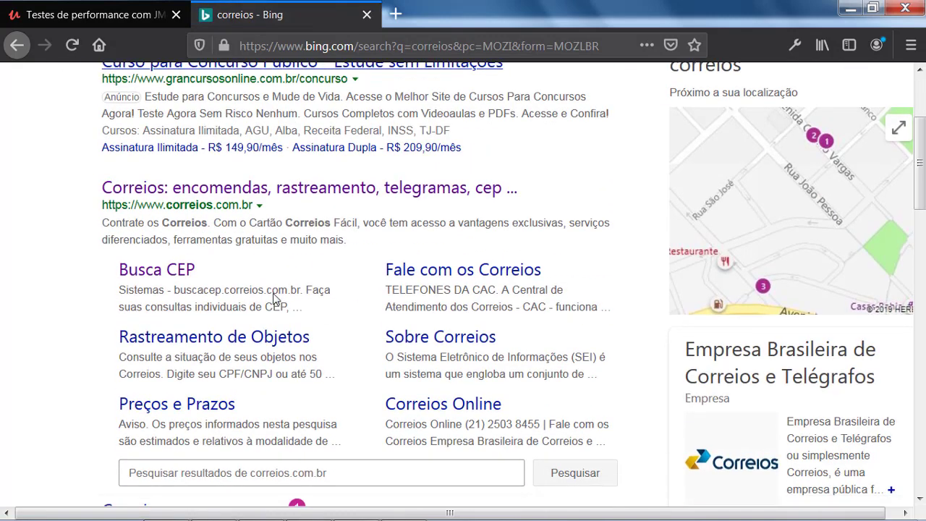
pyautogui.click(183, 273)
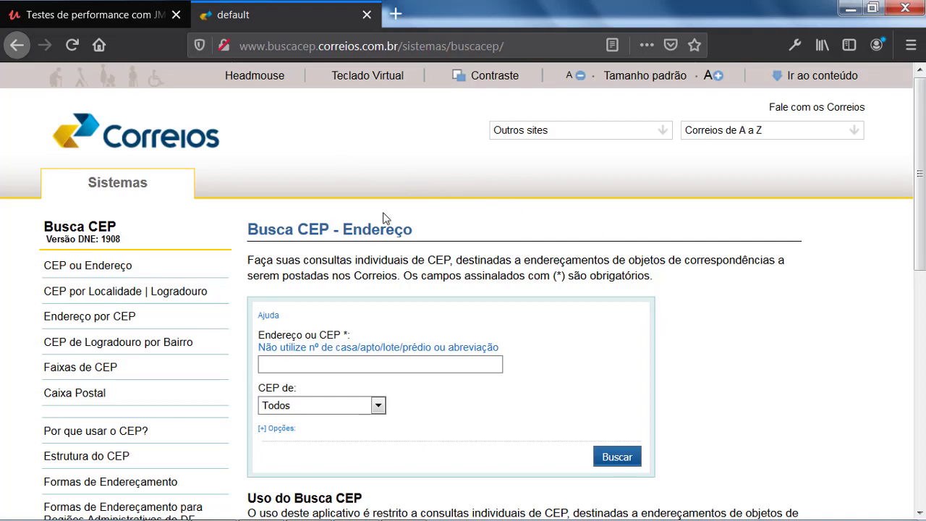
# Switch to JMeter and add a Grupo de Usuários to Plano de Teste, keeping its default settings.
pyautogui.hotkey('alt', 'Tab')
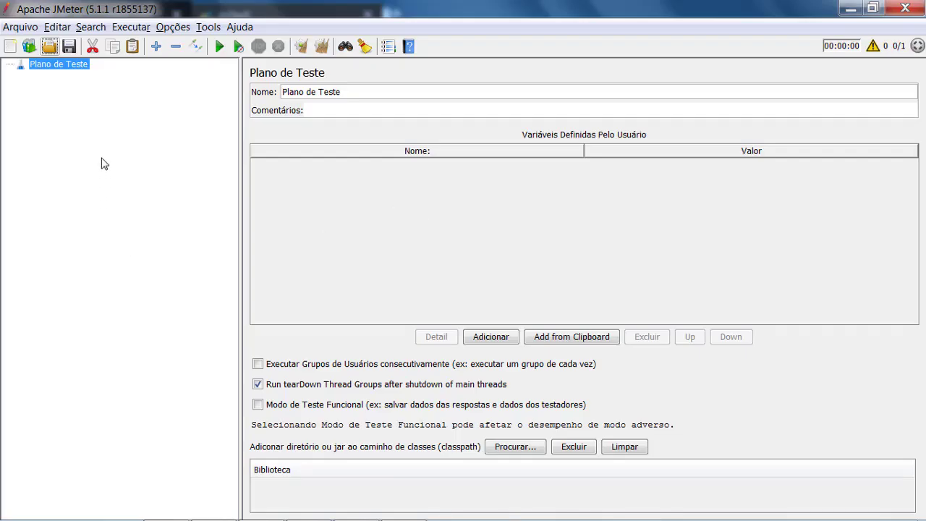
pyautogui.rightClick(57, 64)
pyautogui.moveTo(135, 71)
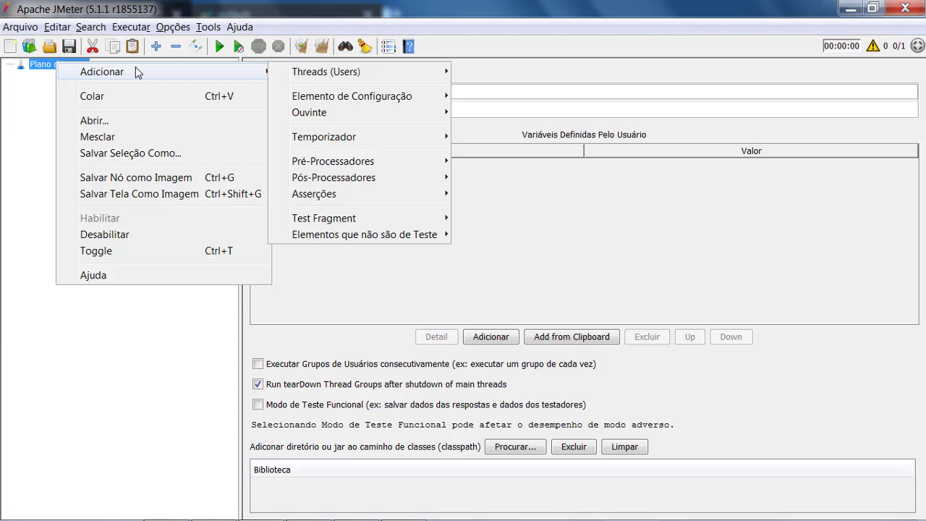
pyautogui.click(507, 78)
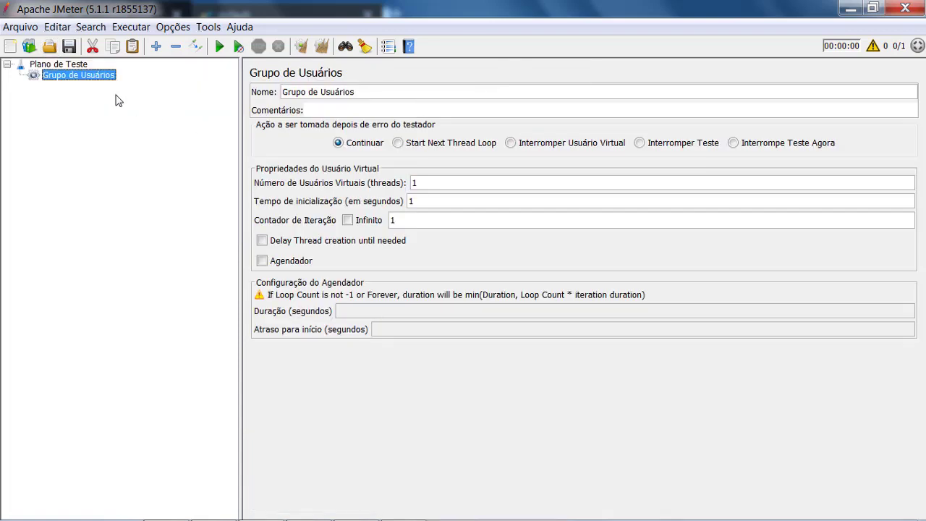
pyautogui.click(75, 75)
pyautogui.click(435, 183)
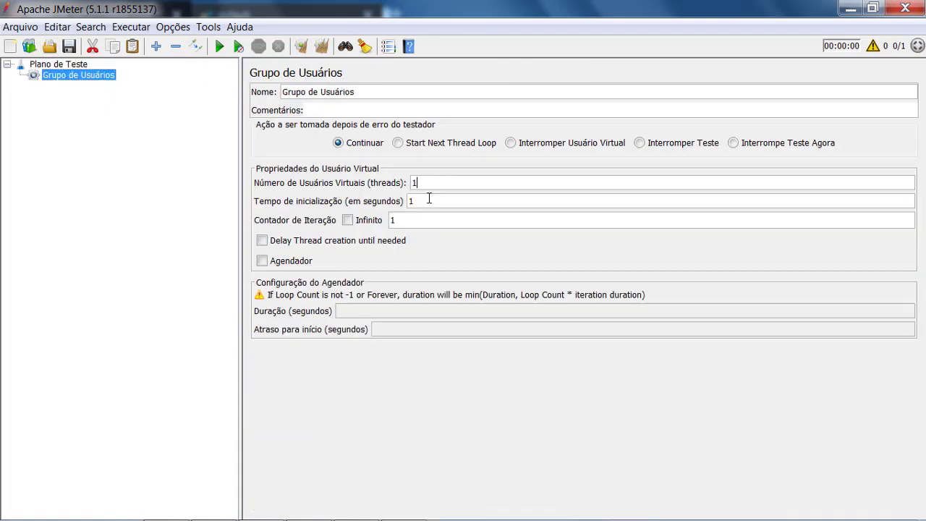
# Add a Requisição HTTP sampler under Grupo de Usuários and open its settings.
pyautogui.click(68, 65)
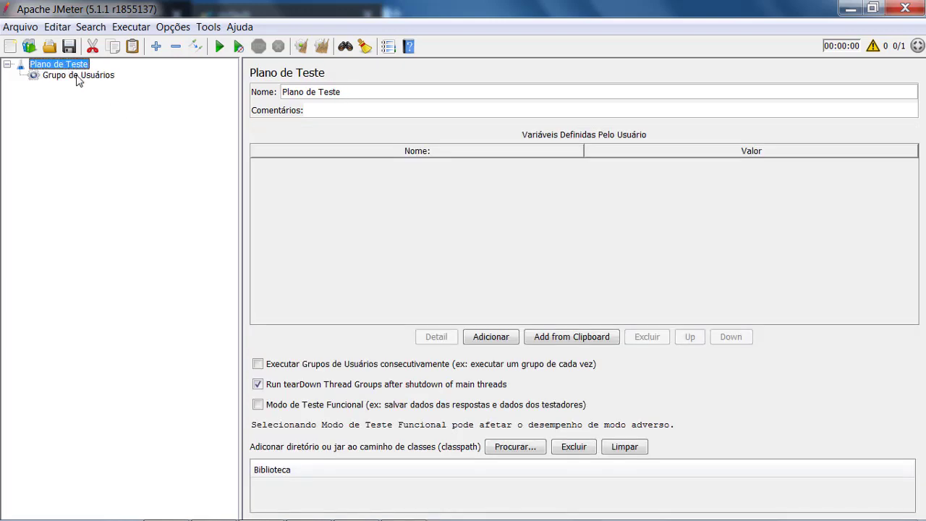
pyautogui.rightClick(78, 79)
pyautogui.moveTo(232, 90)
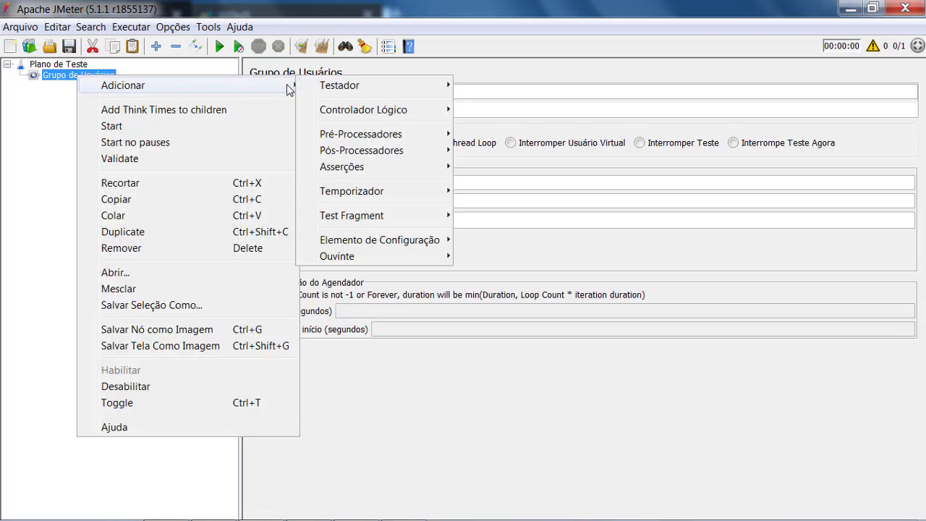
pyautogui.moveTo(323, 87)
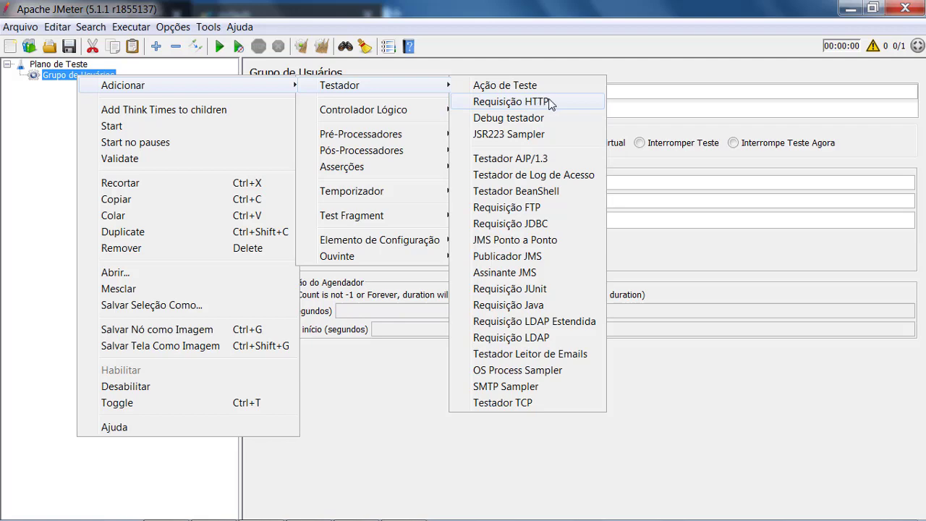
pyautogui.press('Escape')
pyautogui.click(91, 77)
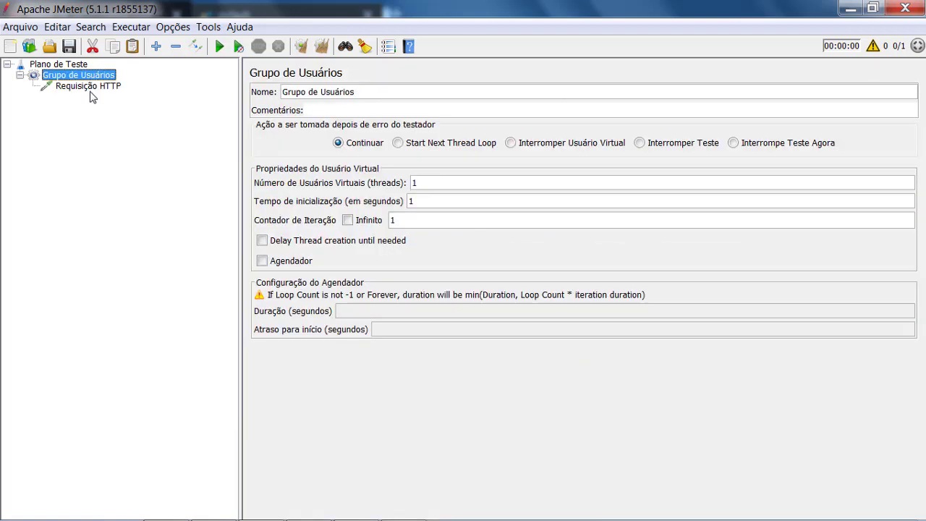
pyautogui.click(91, 88)
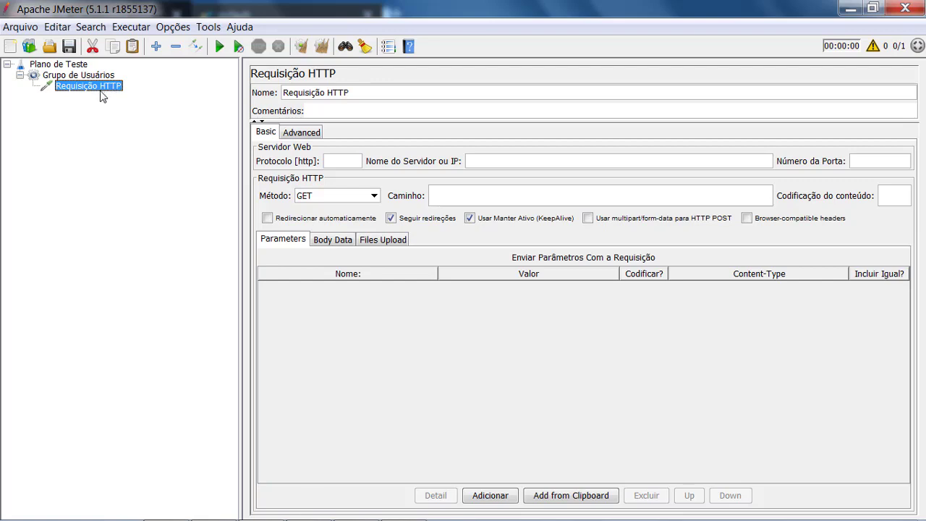
# Review the tree hierarchy and the element types that can be added to Plano de Teste.
pyautogui.click(64, 76)
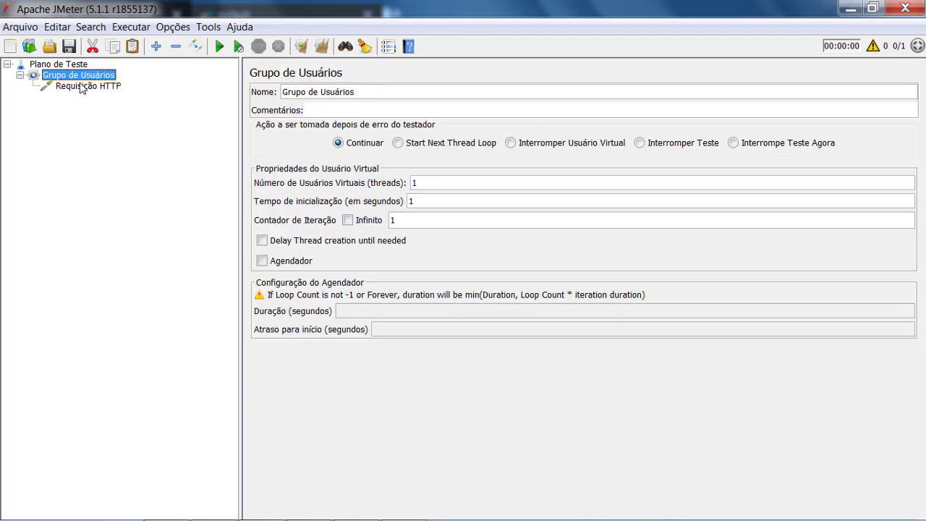
pyautogui.click(83, 88)
pyautogui.click(81, 77)
pyautogui.click(90, 84)
pyautogui.click(81, 76)
pyautogui.click(62, 66)
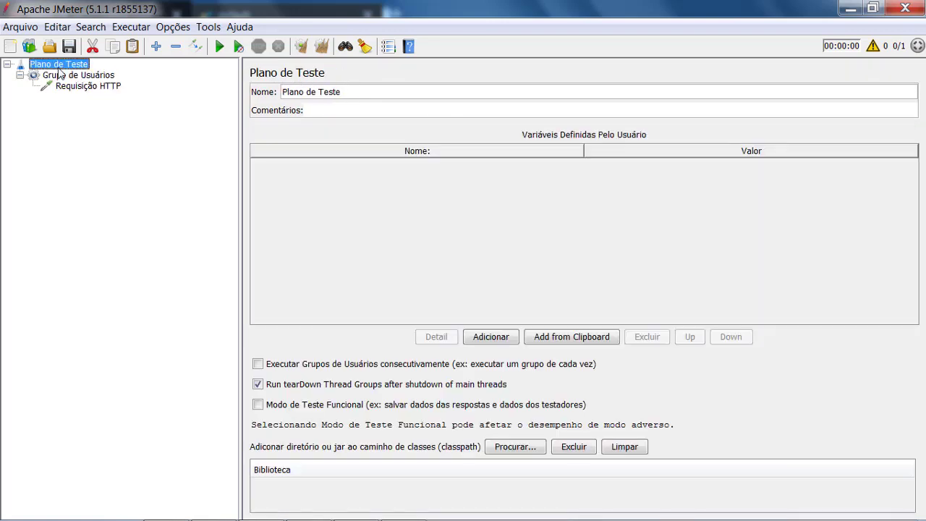
pyautogui.rightClick(62, 69)
pyautogui.moveTo(207, 89)
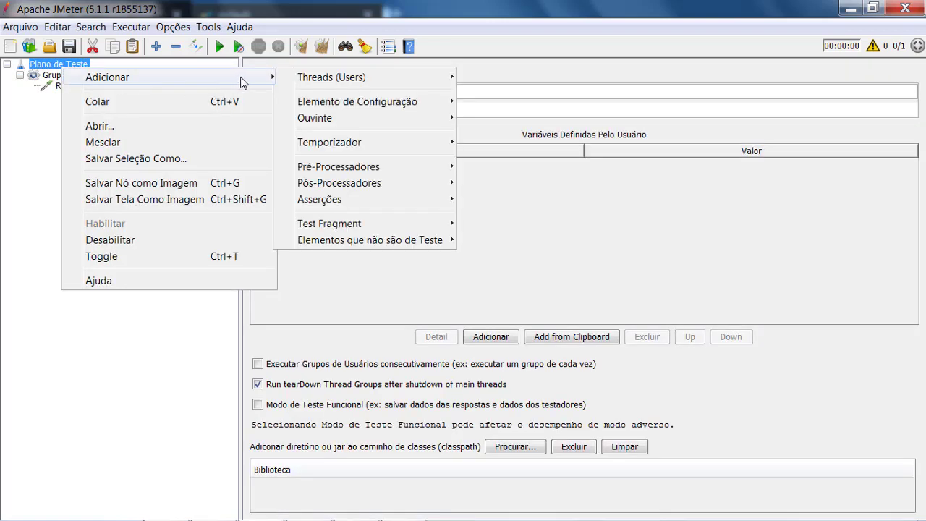
pyautogui.moveTo(302, 78)
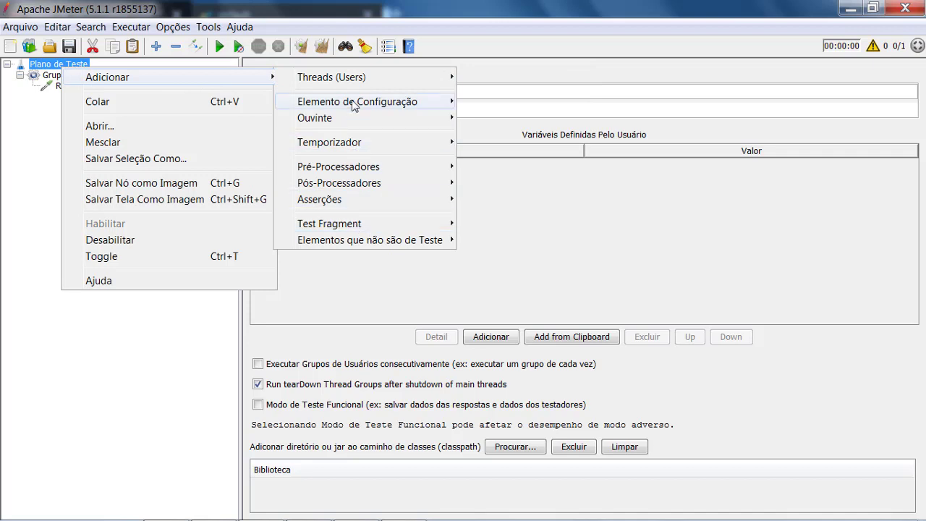
pyautogui.moveTo(374, 135)
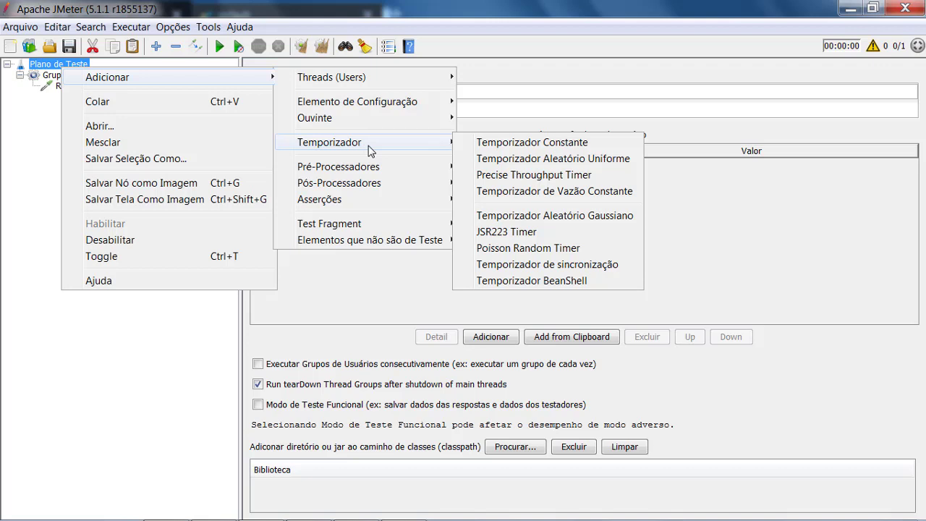
pyautogui.click(177, 51)
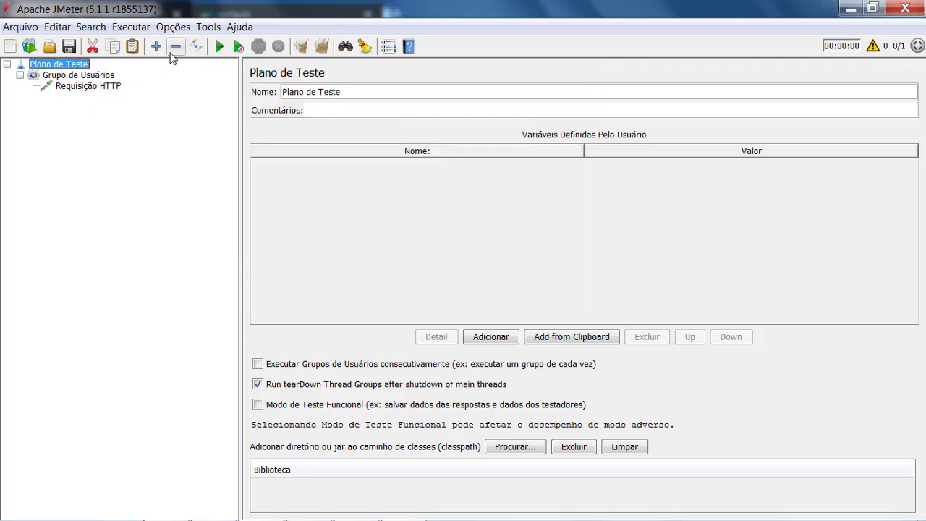
# Examine the element types available for Grupo de Usuários and compare its settings with those of Requisição HTTP.
pyautogui.click(111, 90)
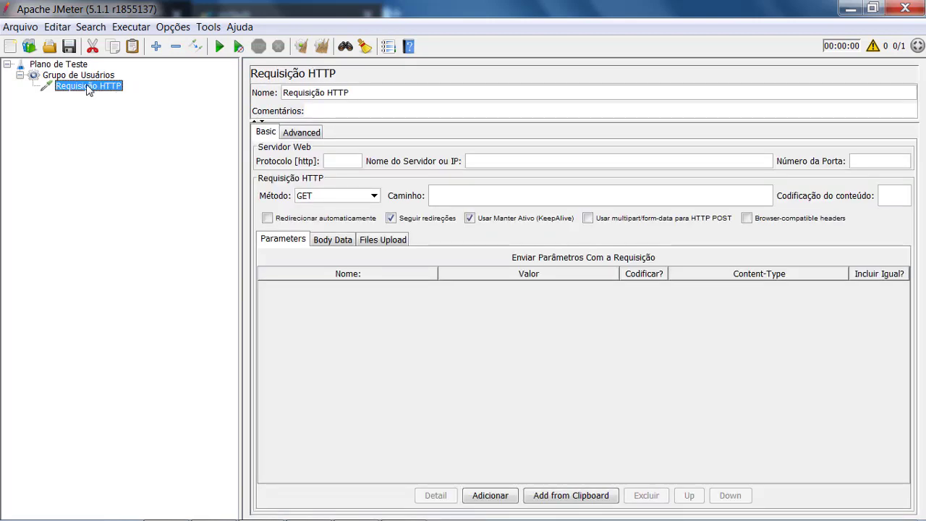
pyautogui.click(94, 78)
pyautogui.rightClick(93, 80)
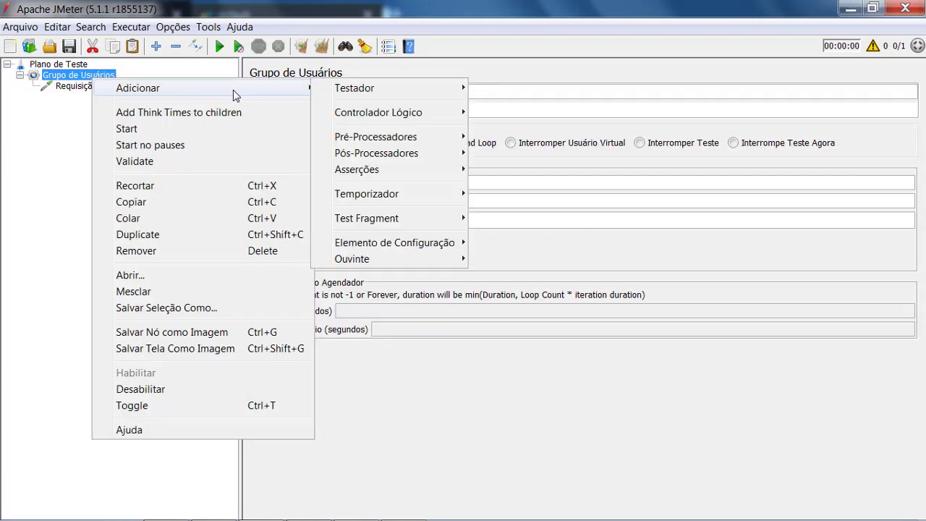
pyautogui.moveTo(343, 96)
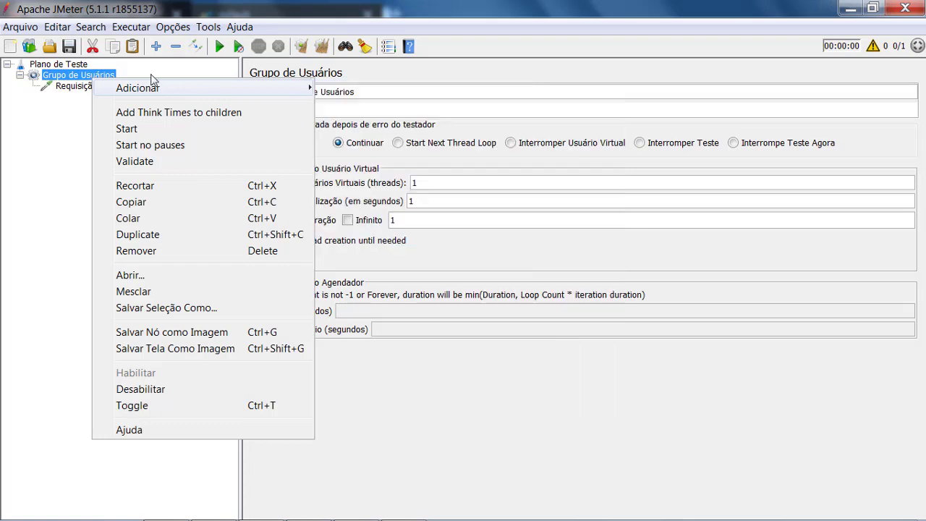
pyautogui.click(71, 91)
pyautogui.click(85, 86)
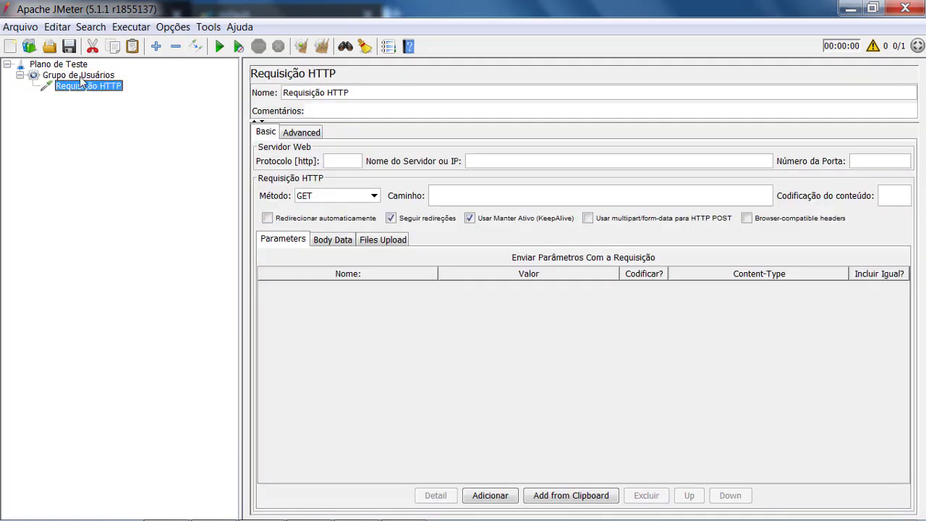
pyautogui.click(81, 77)
pyautogui.click(94, 86)
pyautogui.click(94, 76)
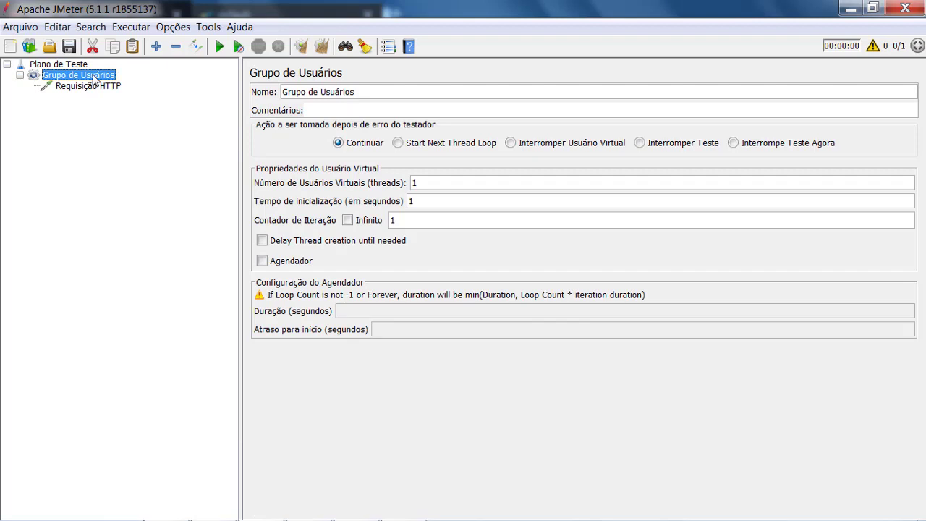
pyautogui.click(86, 87)
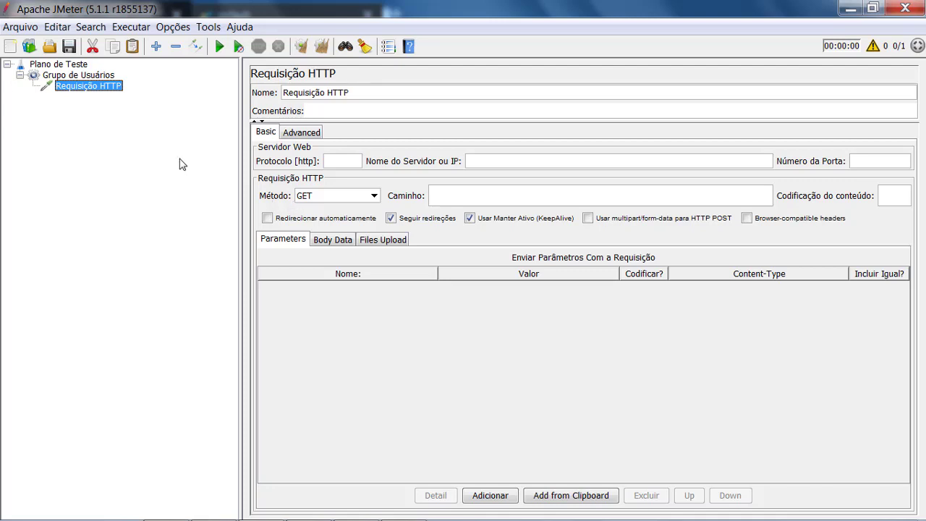
pyautogui.click(92, 77)
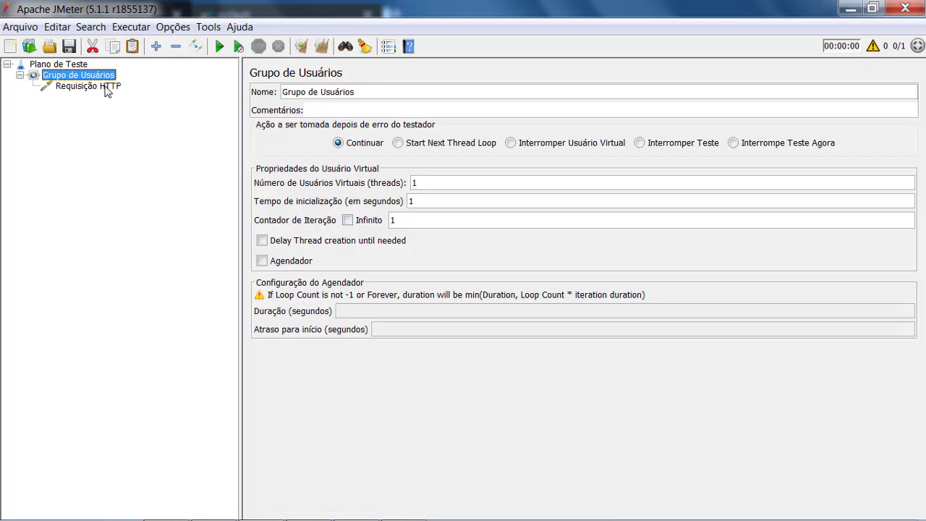
pyautogui.click(107, 88)
pyautogui.click(87, 76)
pyautogui.click(90, 88)
pyautogui.click(78, 77)
# Rename the Requisição HTTP sampler to "consulta de CEP".
pyautogui.click(91, 87)
pyautogui.moveTo(371, 93); pyautogui.dragTo(281, 92)
pyautogui.press('BackSpace')
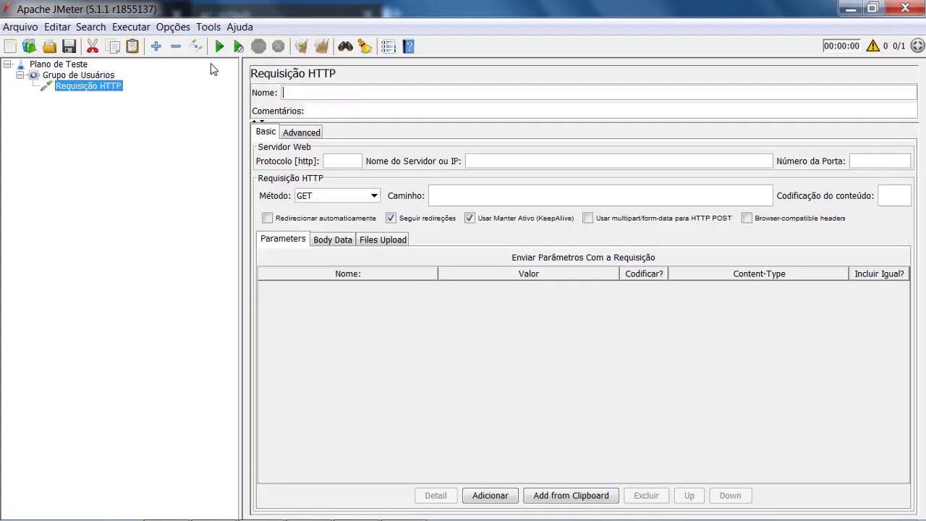
pyautogui.write('consulta de CEP')
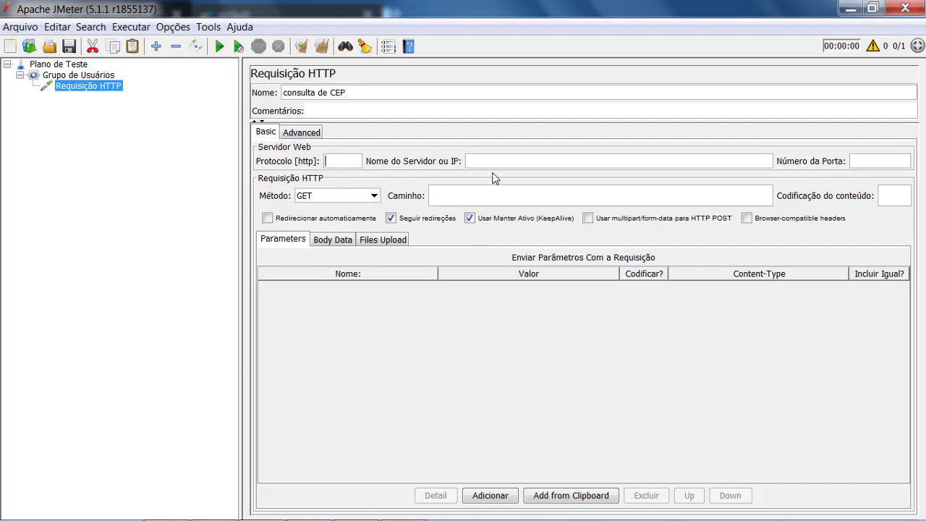
# Check the Busca CEP page address in Firefox and set the sampler's protocol to http in JMeter.
pyautogui.hotkey('alt', 'Tab')
pyautogui.hotkey('alt', 'Tab')
pyautogui.hotkey('alt', 'Tab')
pyautogui.hotkey('alt', 'shift', 'Tab')
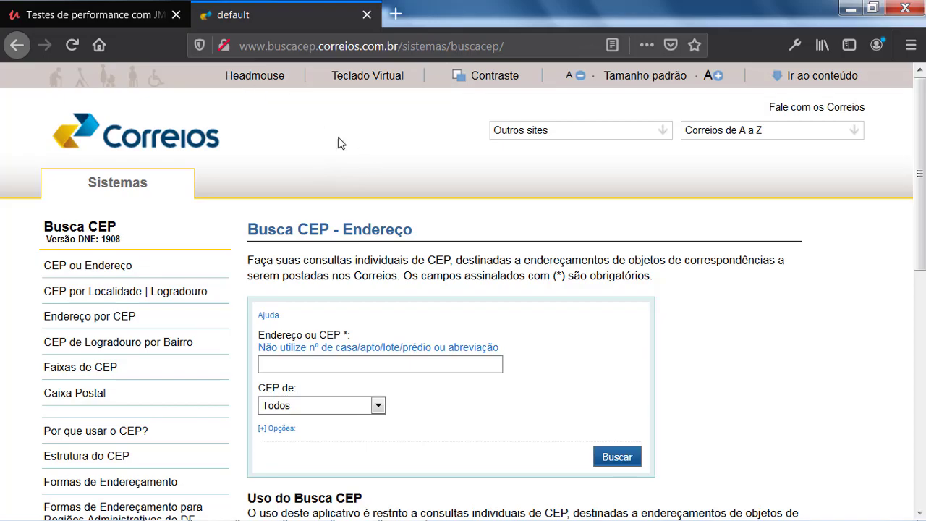
pyautogui.hotkey('alt', 'Tab')
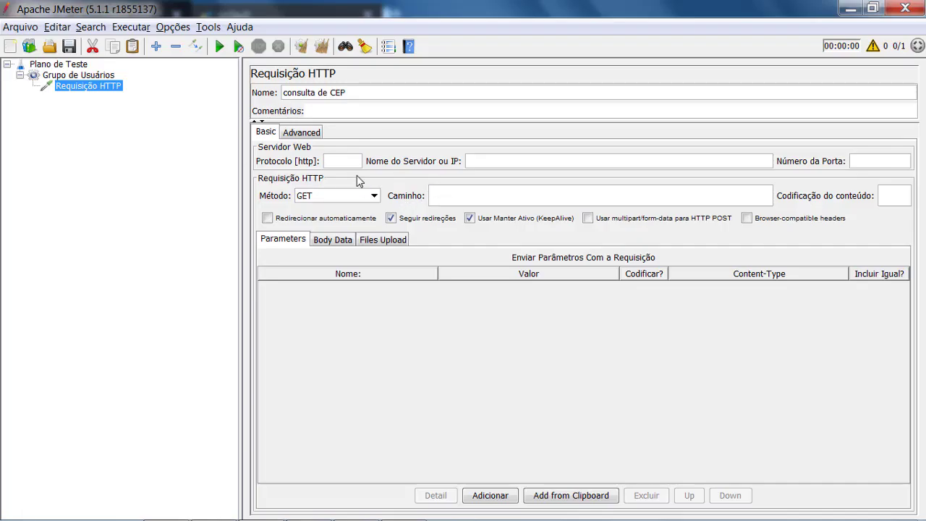
pyautogui.write('http')
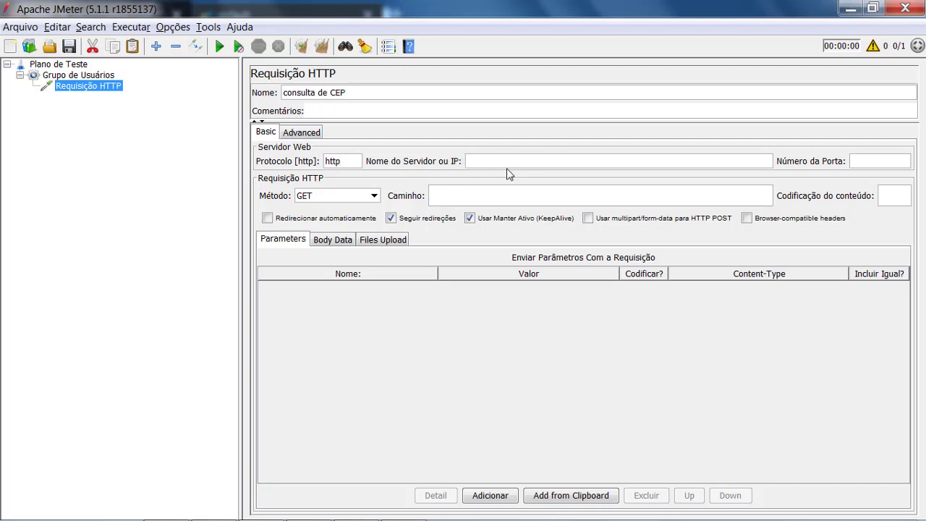
pyautogui.hotkey('alt', 'Tab')
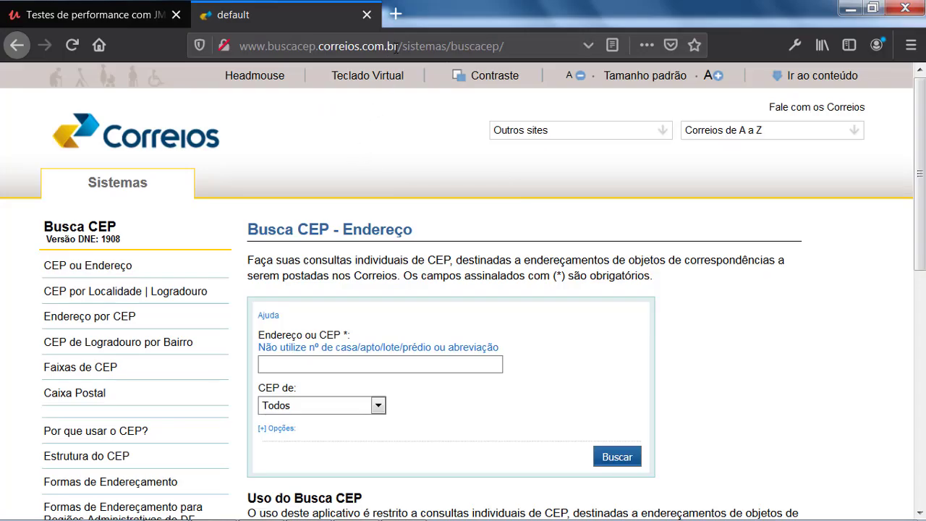
pyautogui.click(396, 47)
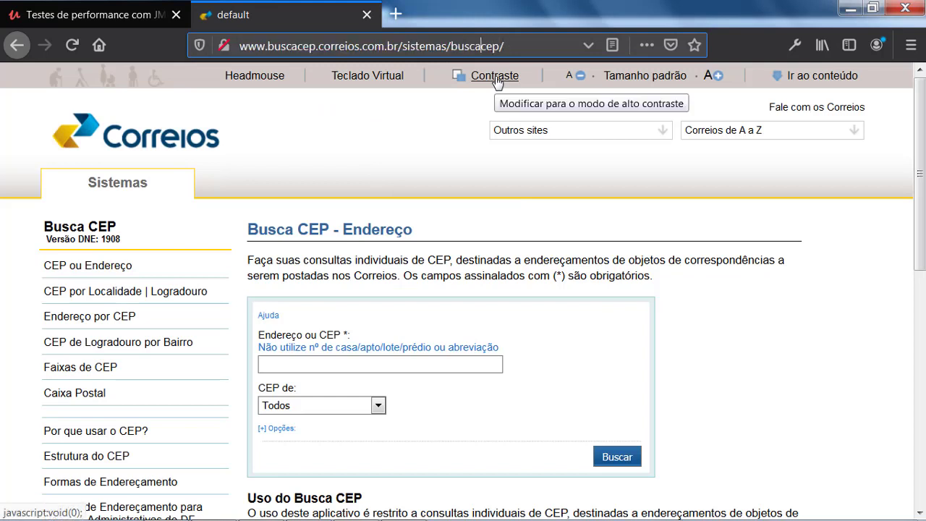
pyautogui.hotkey('ctrl', 'shift', 'Left')
pyautogui.hotkey('ctrl', 'shift', 'Left')
pyautogui.hotkey('ctrl', 'shift', 'Left')
pyautogui.hotkey('ctrl', 'shift', 'Left')
pyautogui.hotkey('ctrl', 'shift', 'Left')
pyautogui.hotkey('ctrl', 'c')
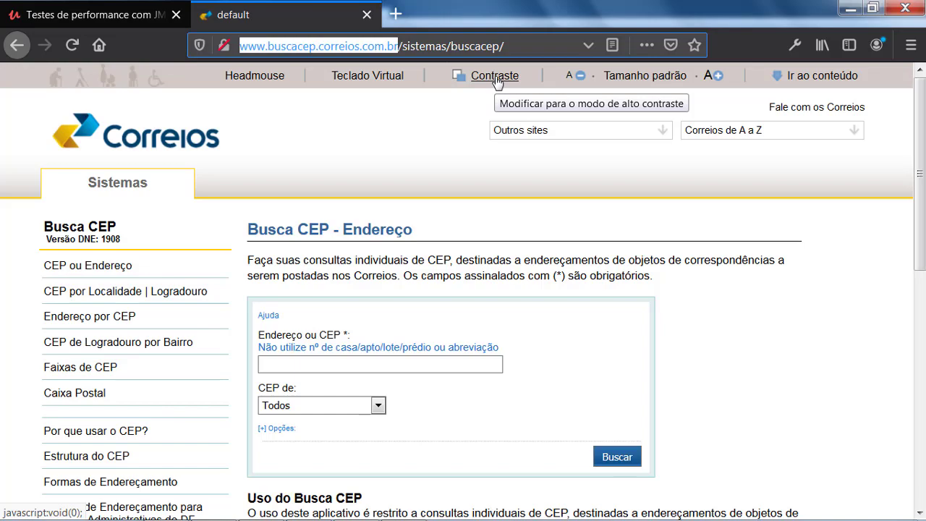
pyautogui.hotkey('alt', 'Tab')
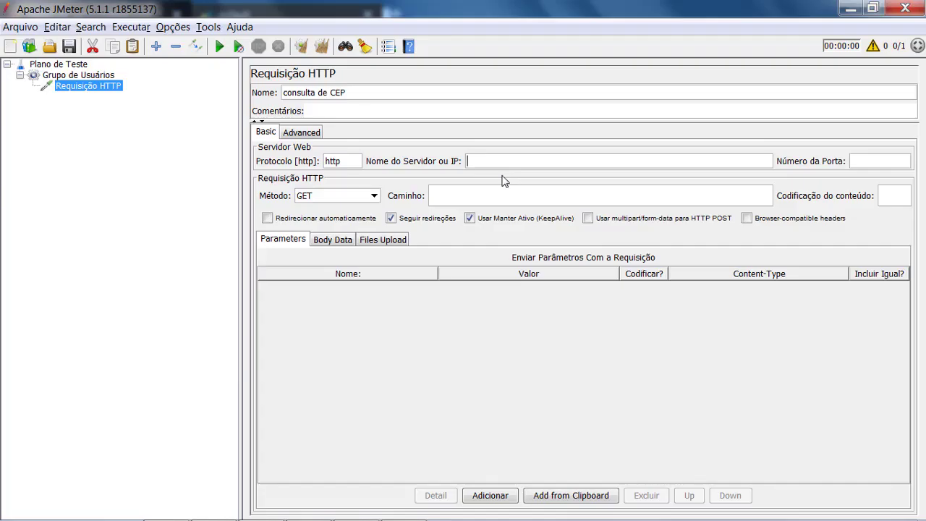
pyautogui.hotkey('ctrl', 'v')
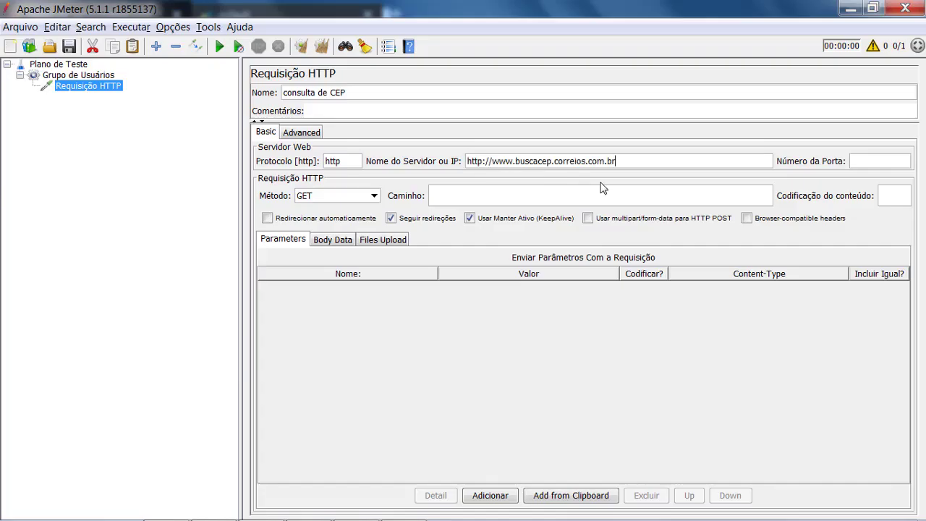
# Copy the path /sistemas/buscacep/ from the page address in Firefox into the sampler's Caminho field in JMeter.
pyautogui.hotkey('alt', 'Tab')
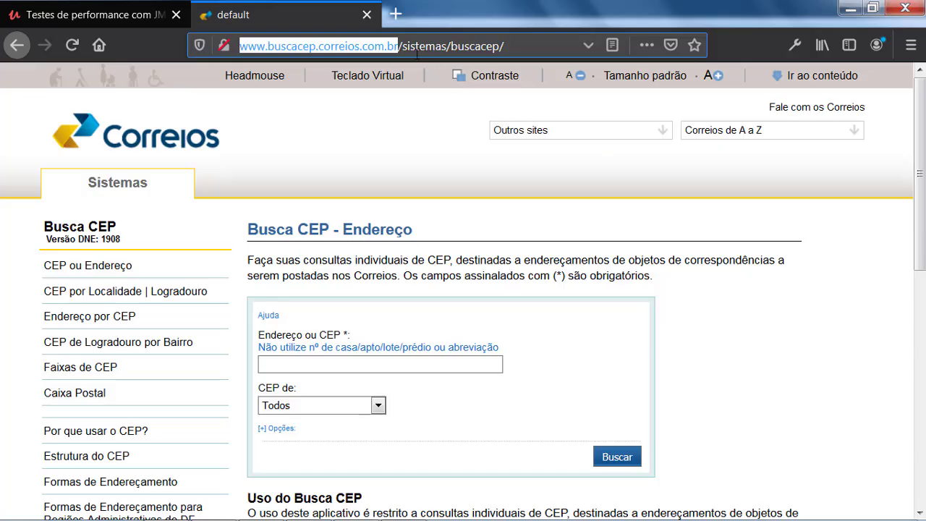
pyautogui.click(408, 46)
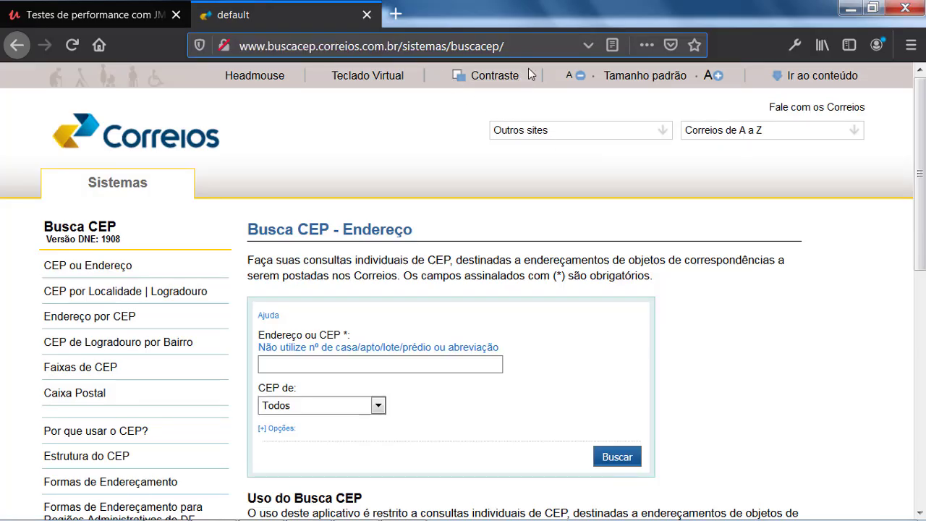
pyautogui.hotkey('ctrl', 'shift', 'Right')
pyautogui.hotkey('ctrl', 'shift', 'Right')
pyautogui.hotkey('ctrl', 'c')
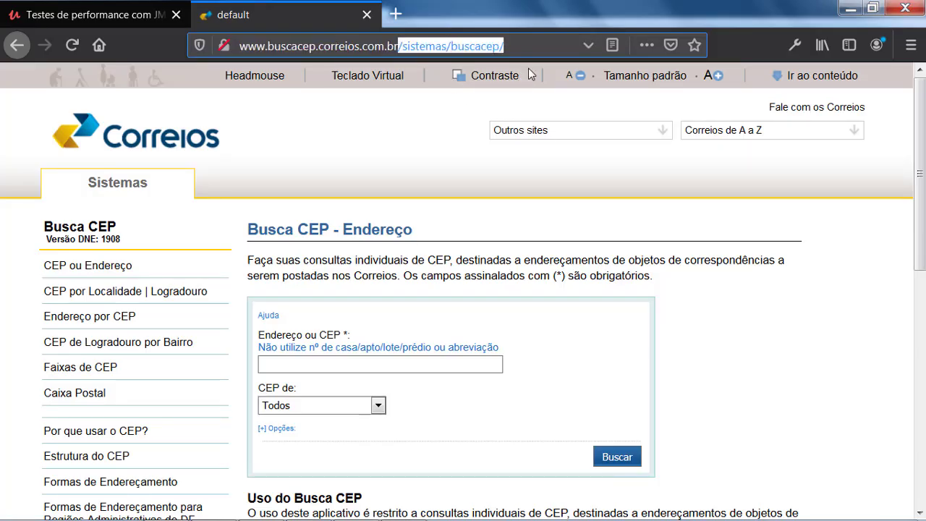
pyautogui.hotkey('alt', 'Tab')
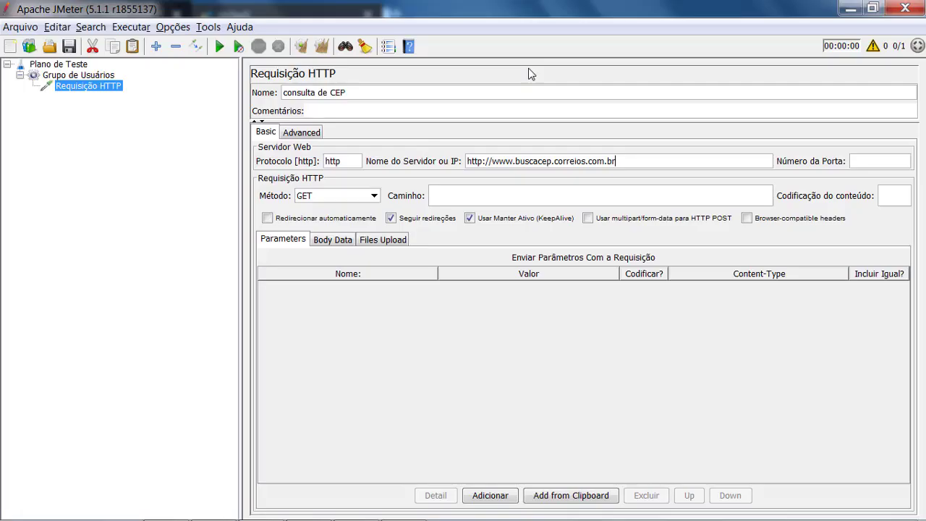
pyautogui.click(490, 193)
pyautogui.hotkey('ctrl', 'v')
pyautogui.click(485, 161)
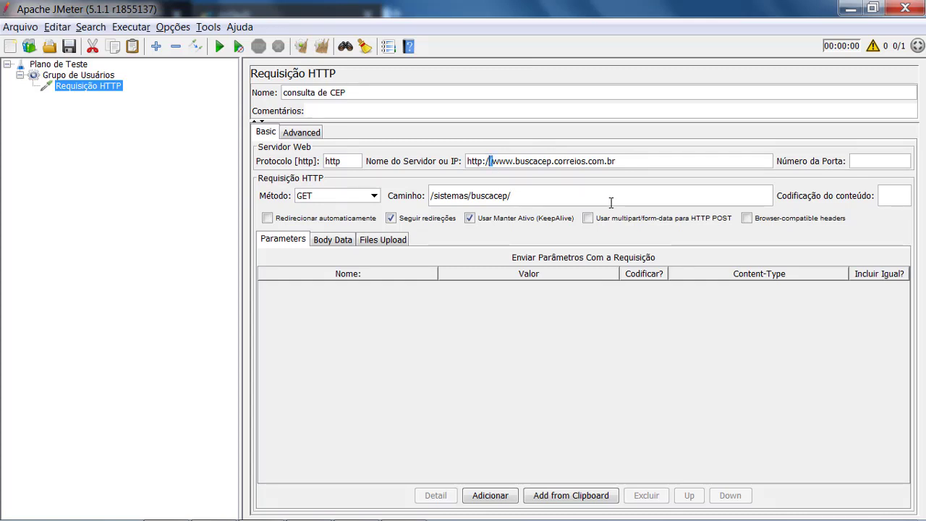
pyautogui.hotkey('shift', 'Right')
pyautogui.hotkey('shift', 'Right')
pyautogui.hotkey('shift', 'Home')
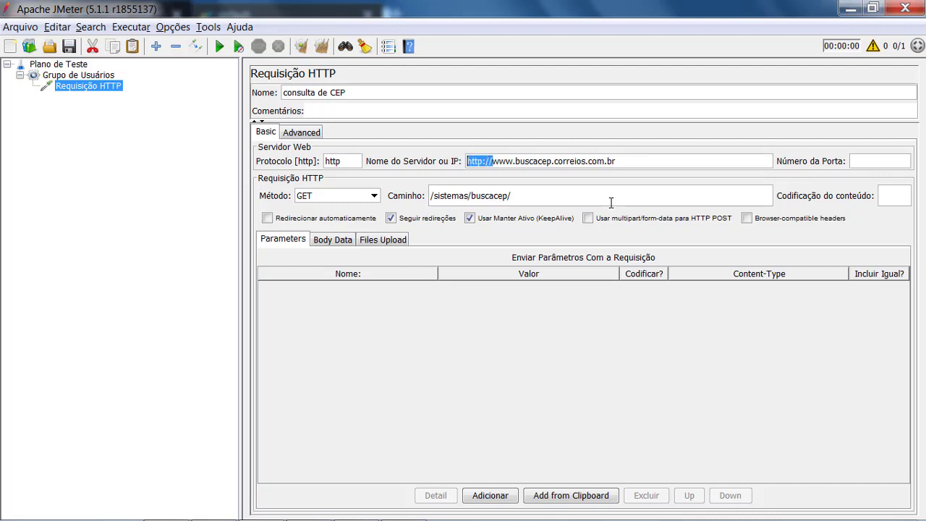
pyautogui.press('BackSpace')
pyautogui.click(864, 160)
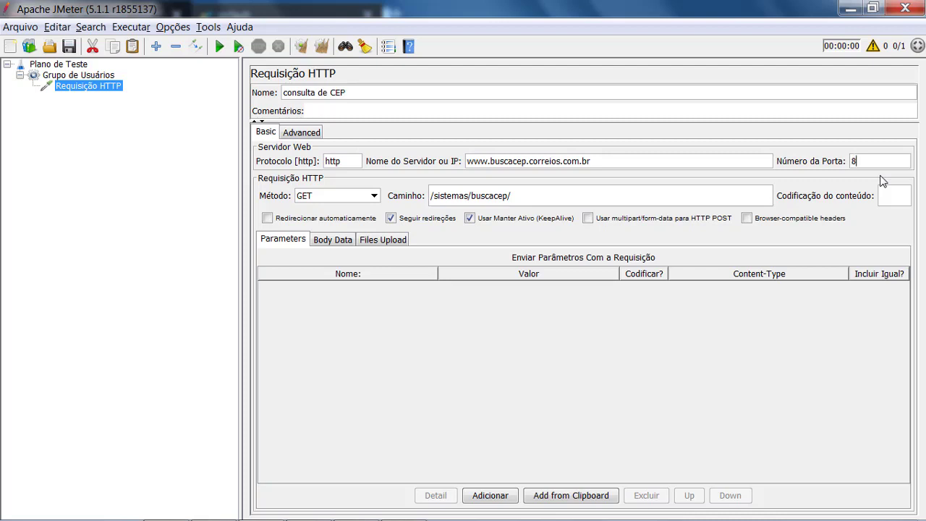
# Review the consulta de CEP request and its parent Grupo de Usuários in the test plan tree.
pyautogui.click(82, 77)
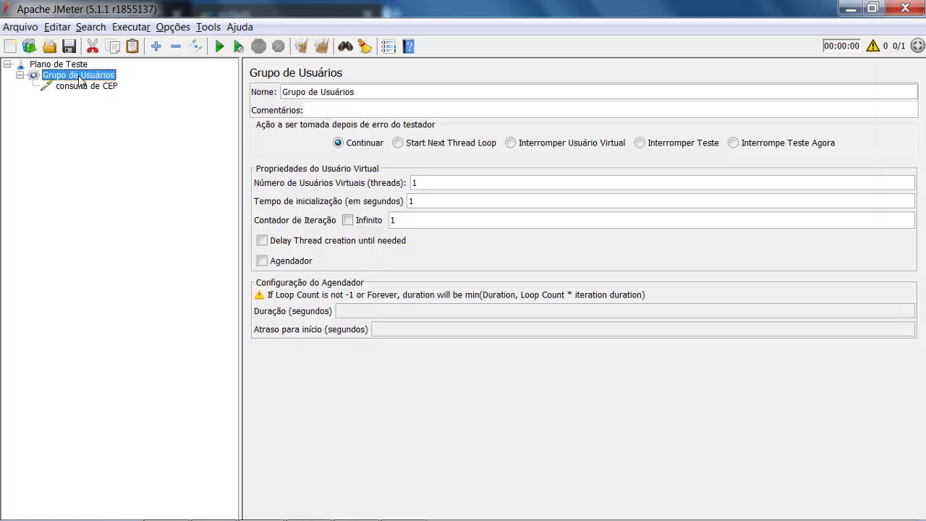
pyautogui.click(95, 87)
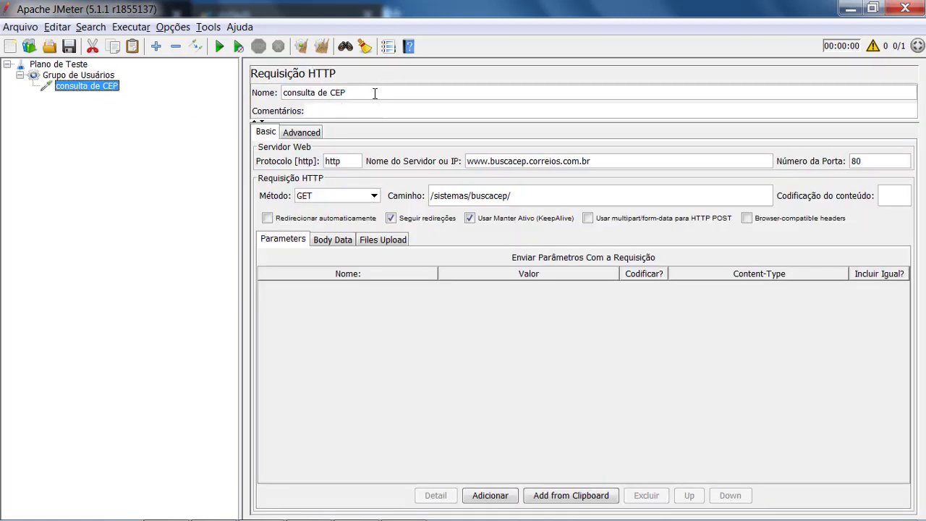
pyautogui.click(68, 76)
pyautogui.click(80, 86)
pyautogui.click(385, 92)
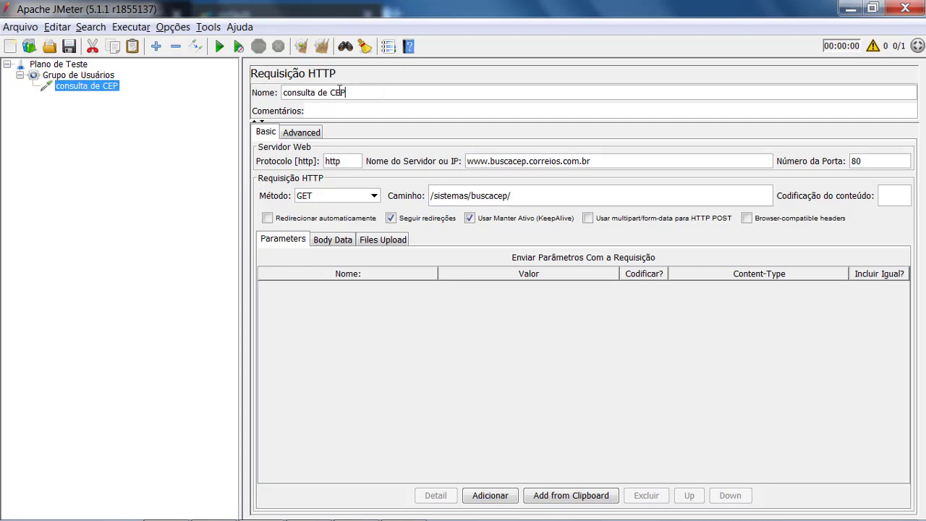
pyautogui.click(105, 75)
pyautogui.click(95, 87)
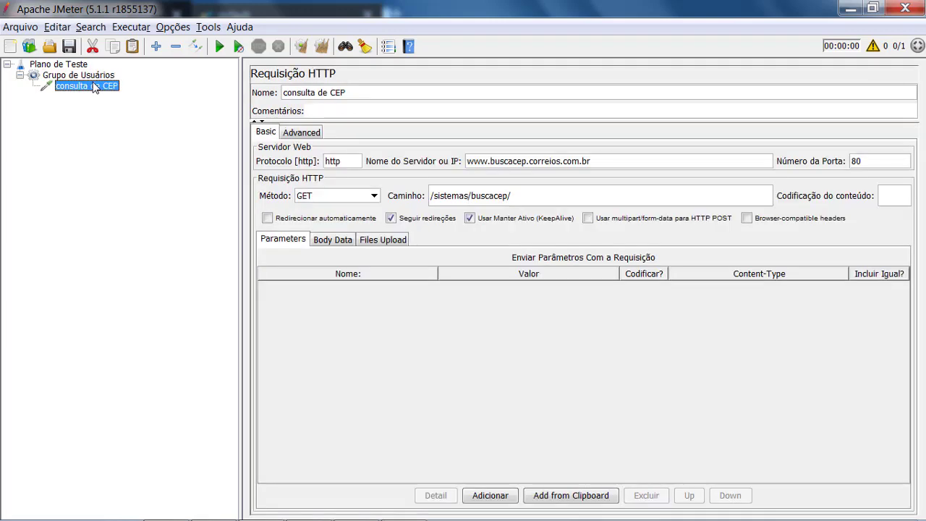
pyautogui.click(88, 76)
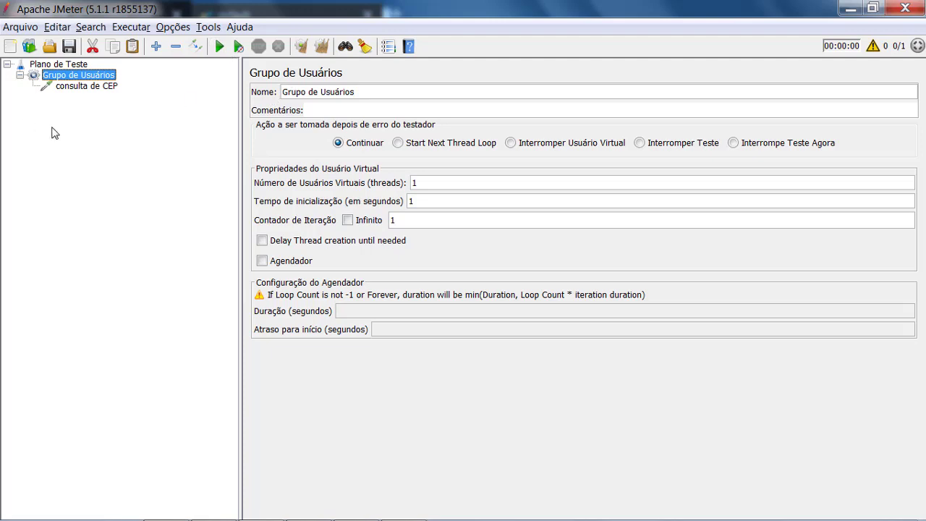
pyautogui.click(88, 86)
pyautogui.click(79, 76)
# Add a Ver Árvore de Resultados listener to Plano de Teste.
pyautogui.click(57, 66)
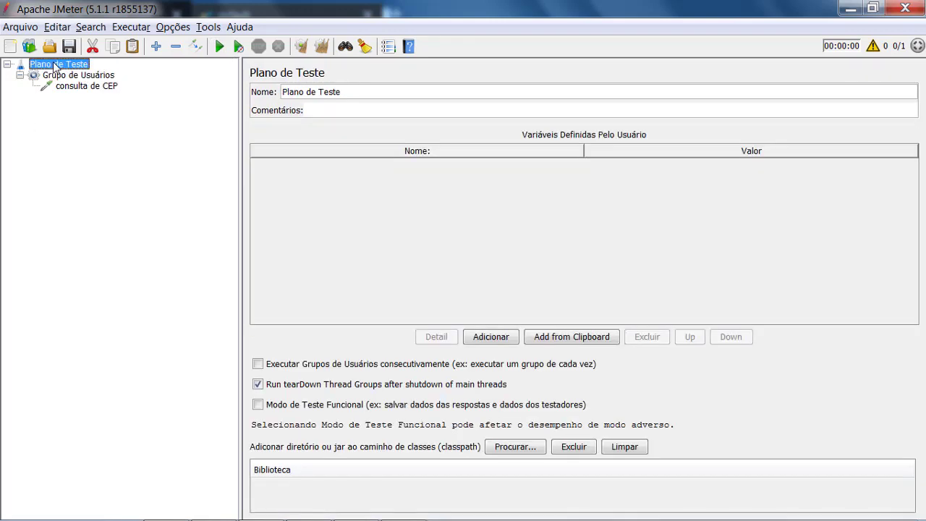
pyautogui.rightClick(71, 67)
pyautogui.moveTo(131, 72)
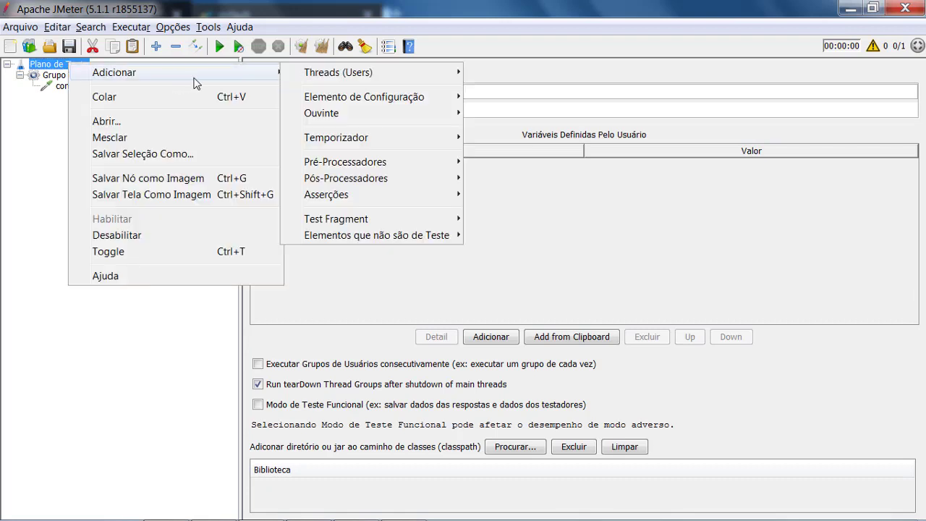
pyautogui.moveTo(356, 116)
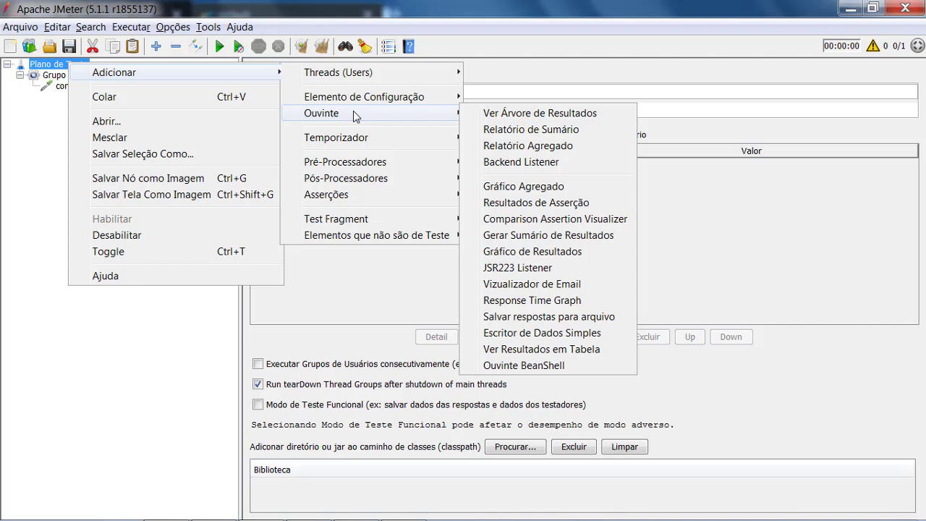
pyautogui.click(532, 116)
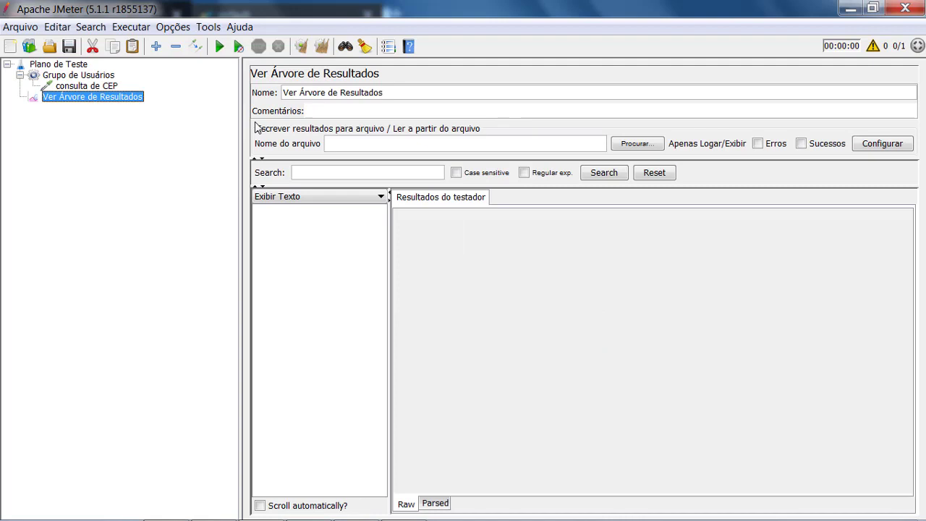
# Widen the sample results list of the Ver Árvore de Resultados listener to about double its width.
pyautogui.click(95, 76)
pyautogui.click(92, 96)
pyautogui.moveTo(390, 293); pyautogui.dragTo(512, 293)
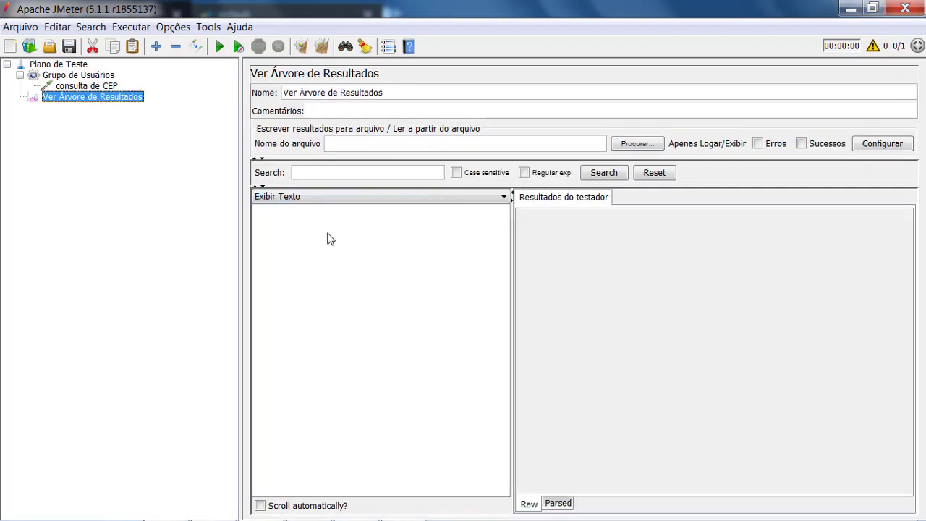
pyautogui.click(90, 86)
pyautogui.click(96, 98)
pyautogui.click(103, 86)
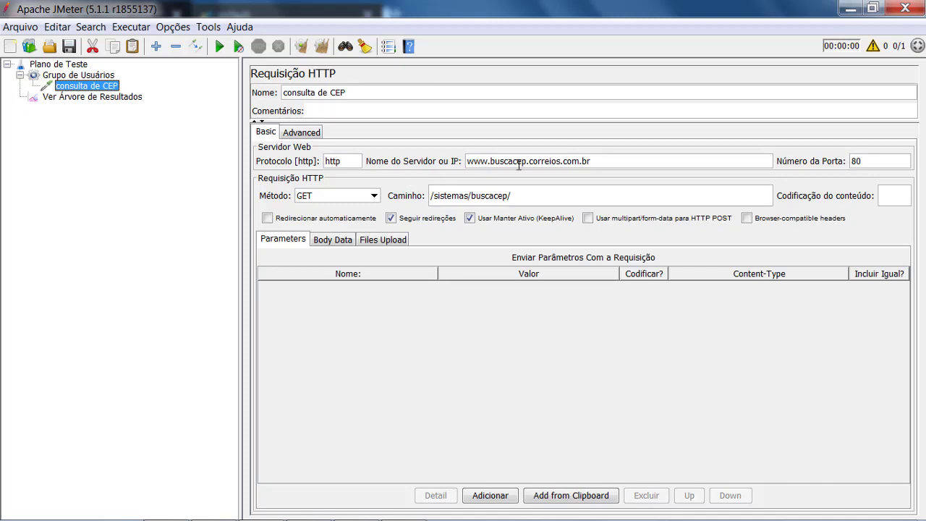
pyautogui.click(491, 158)
pyautogui.write('http:')
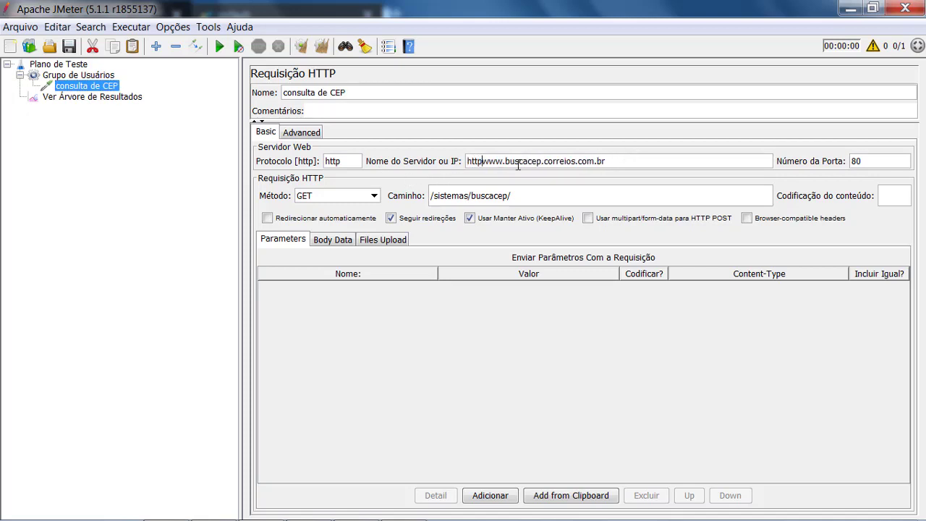
pyautogui.write('00')
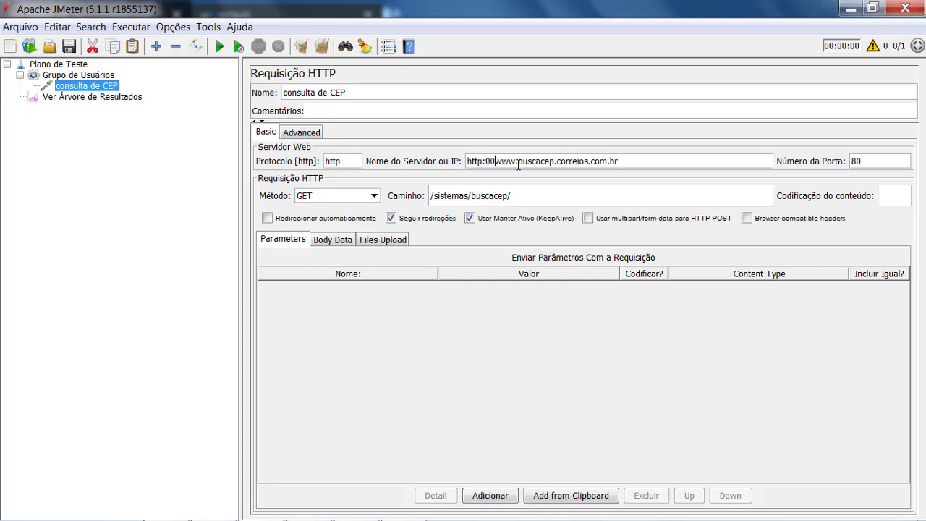
pyautogui.press('BackSpace')
pyautogui.press('BackSpace')
pyautogui.press('BackSpace')
pyautogui.press('BackSpace')
pyautogui.press('BackSpace')
pyautogui.press('BackSpace')
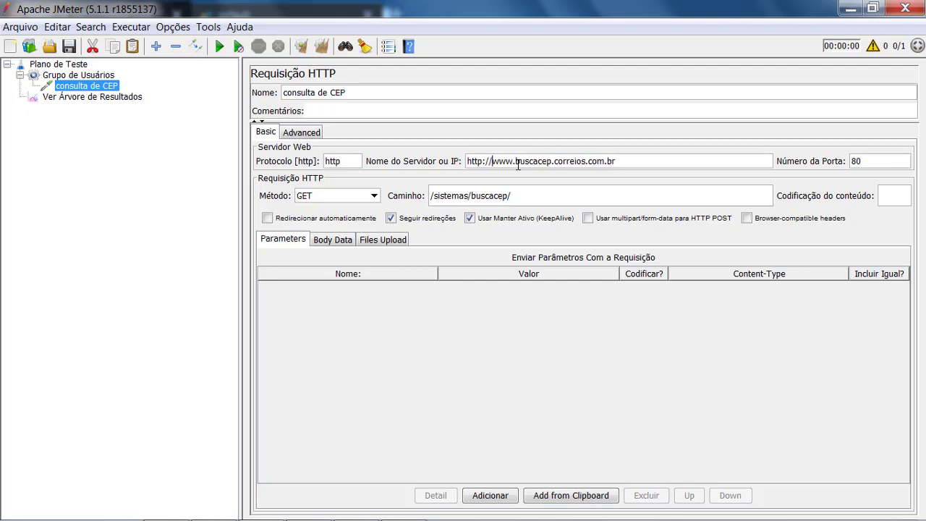
pyautogui.press('BackSpace')
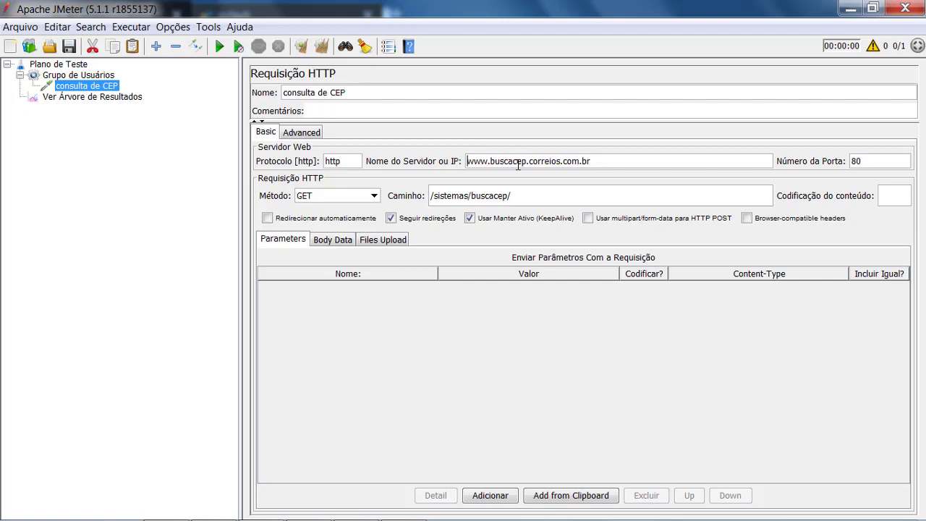
# Run the test plan with the Ver Árvore de Resultados listener open, choosing to save the plan first.
pyautogui.click(96, 98)
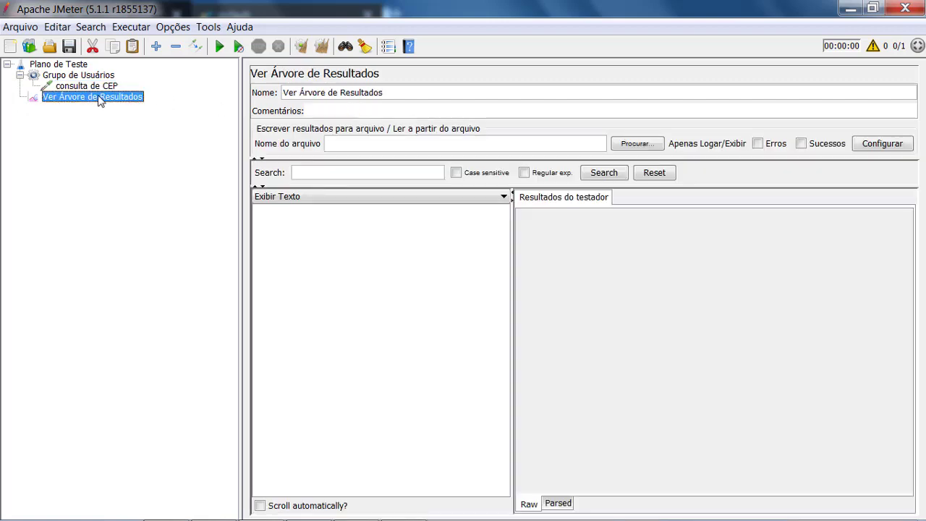
pyautogui.click(104, 85)
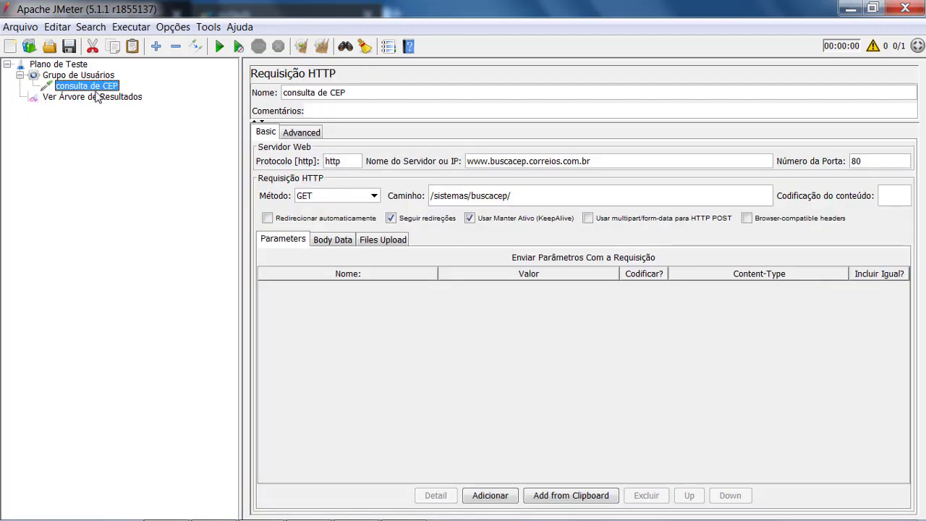
pyautogui.click(90, 99)
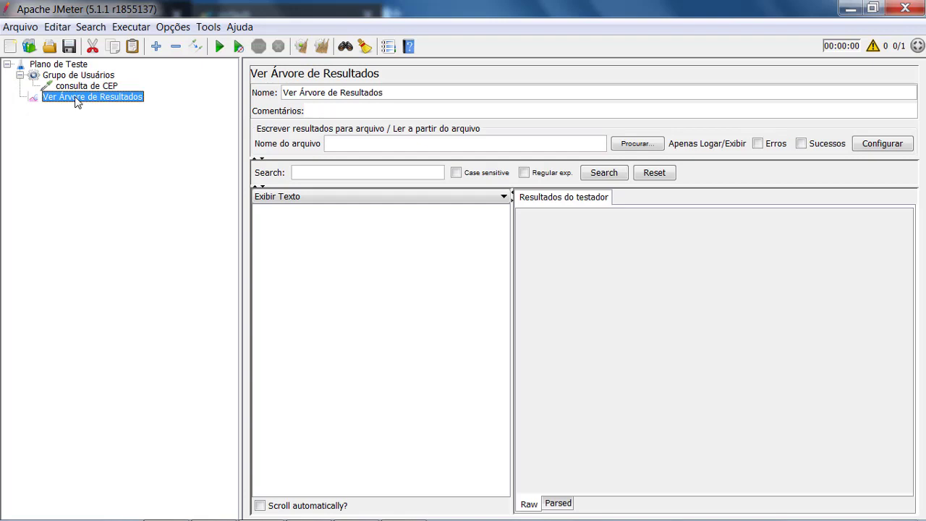
pyautogui.click(220, 48)
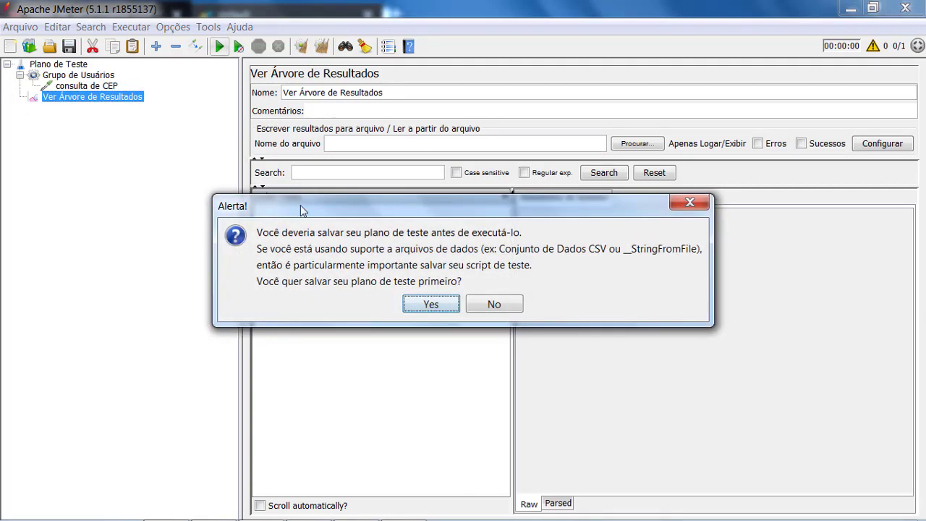
pyautogui.click(441, 304)
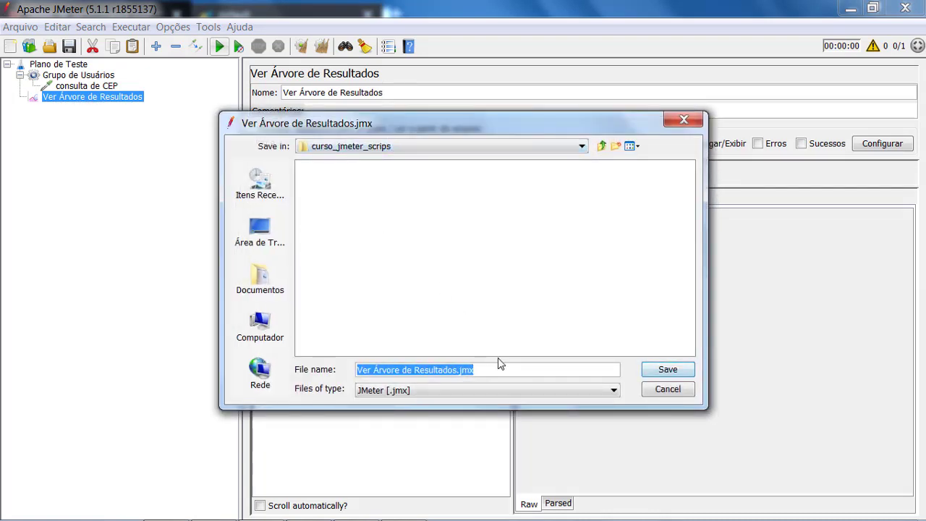
# Save the test plan as consulta_de_cep.jmx in curso_jmeter_scrips and open the consulta de CEP sample result.
pyautogui.press('End')
pyautogui.press('Left')
pyautogui.press('Left')
pyautogui.press('Left')
pyautogui.press('Left')
pyautogui.hotkey('ctrl', 'shift', 'Left')
pyautogui.hotkey('ctrl', 'shift', 'Left')
pyautogui.hotkey('ctrl', 'shift', 'Left')
pyautogui.hotkey('ctrl', 'shift', 'Left')
pyautogui.write('consulta_de')
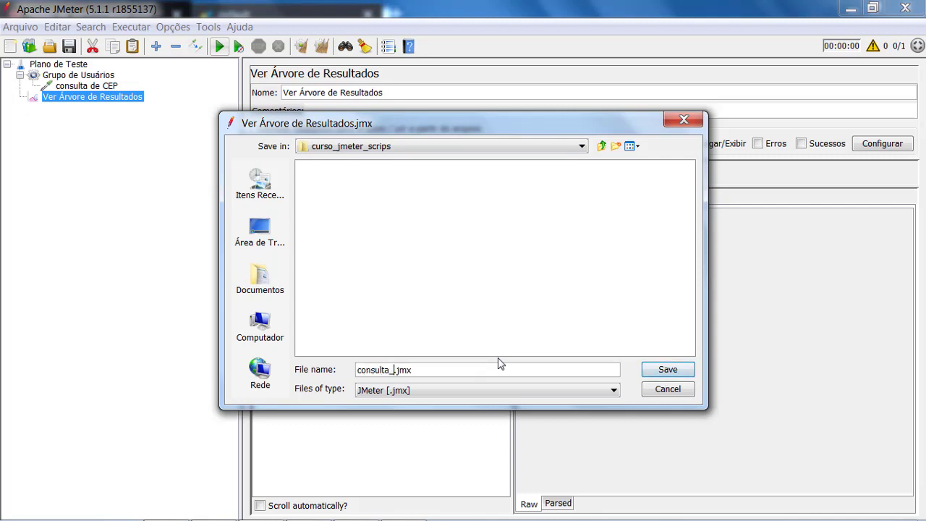
pyautogui.write('_cep')
pyautogui.click(667, 370)
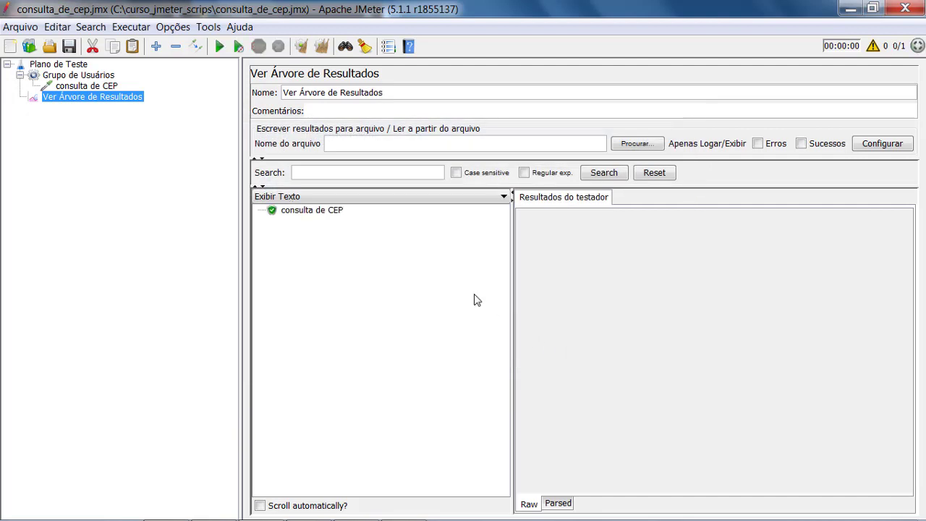
pyautogui.click(278, 210)
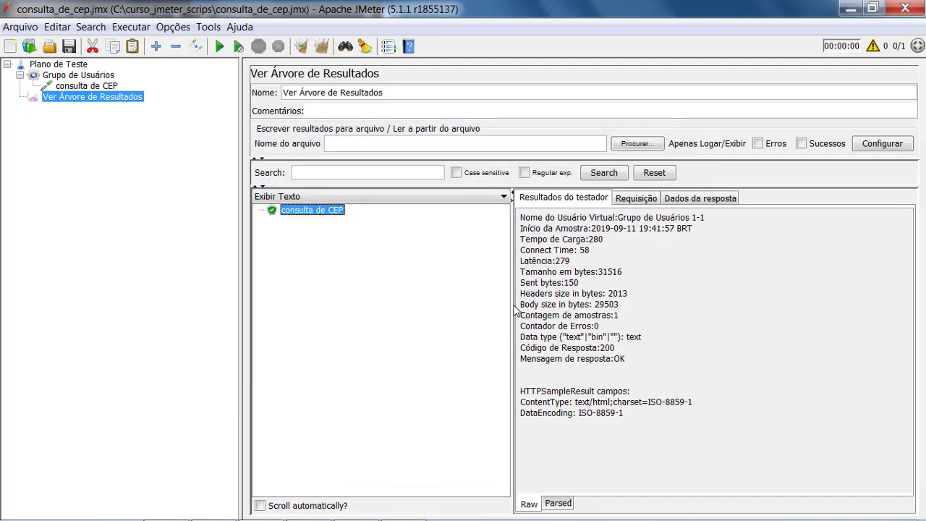
# Review the request and the response body of the consulta de CEP sample, widening the sample results list slightly.
pyautogui.moveTo(512, 307); pyautogui.dragTo(543, 308)
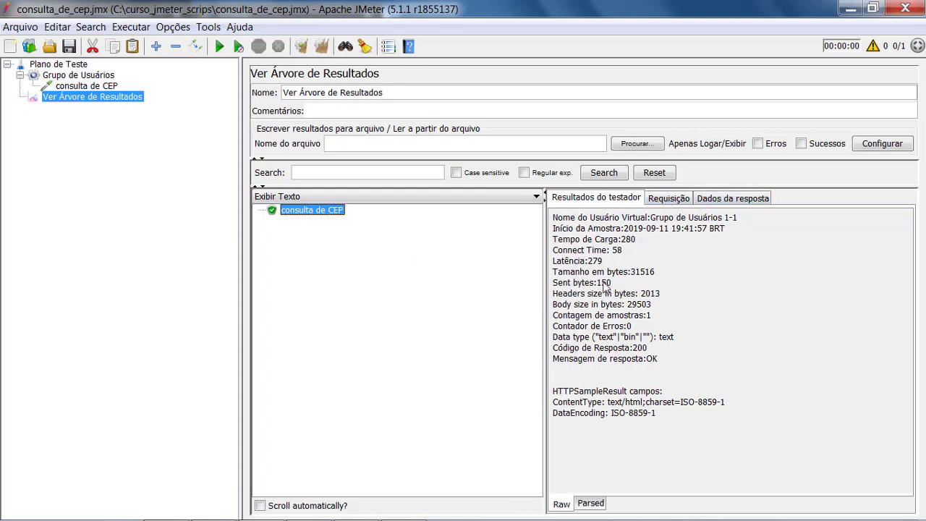
pyautogui.click(664, 201)
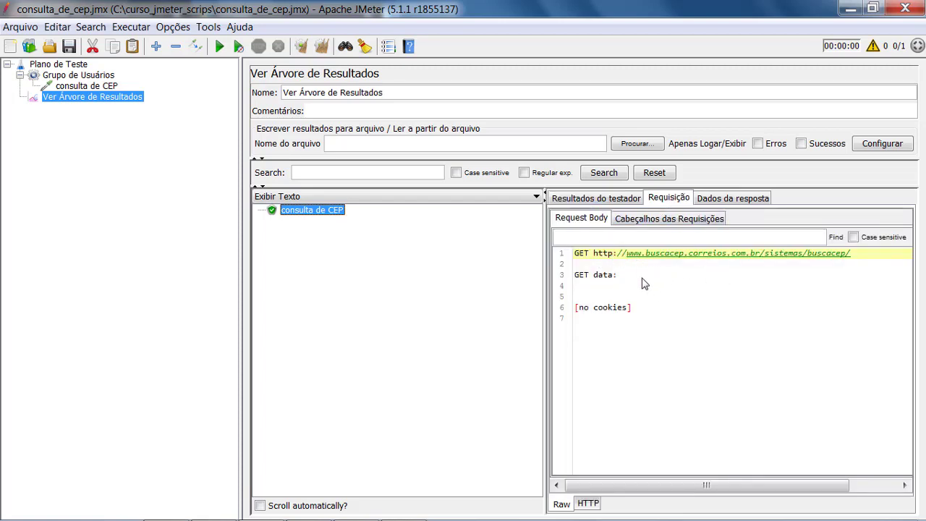
pyautogui.click(723, 200)
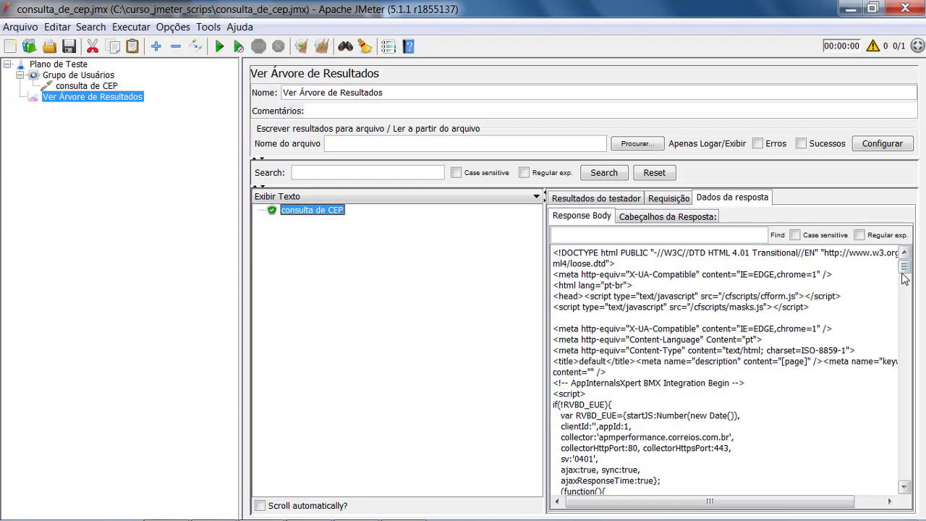
pyautogui.moveTo(904, 269)
pyautogui.mouseDown()
pyautogui.moveTo(924, 460)
pyautogui.moveTo(907, 266)
pyautogui.mouseUp()
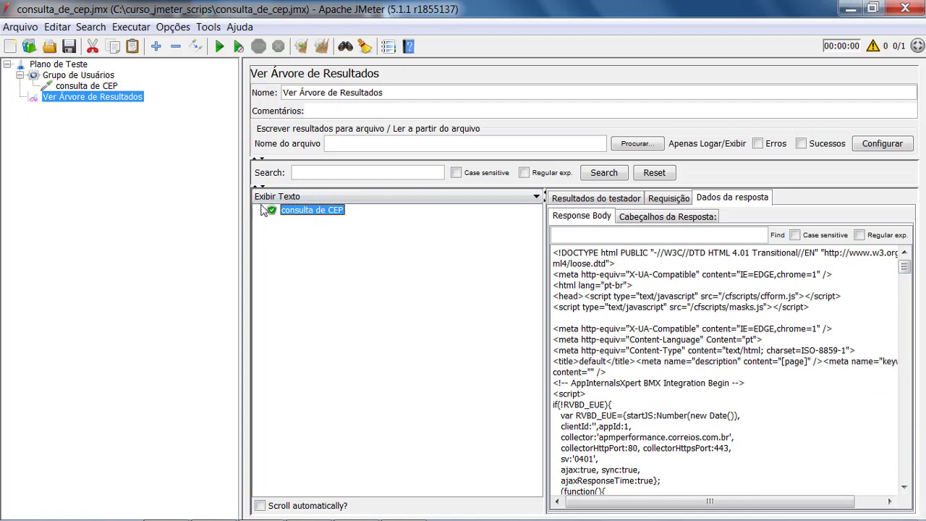
pyautogui.click(79, 86)
pyautogui.click(87, 96)
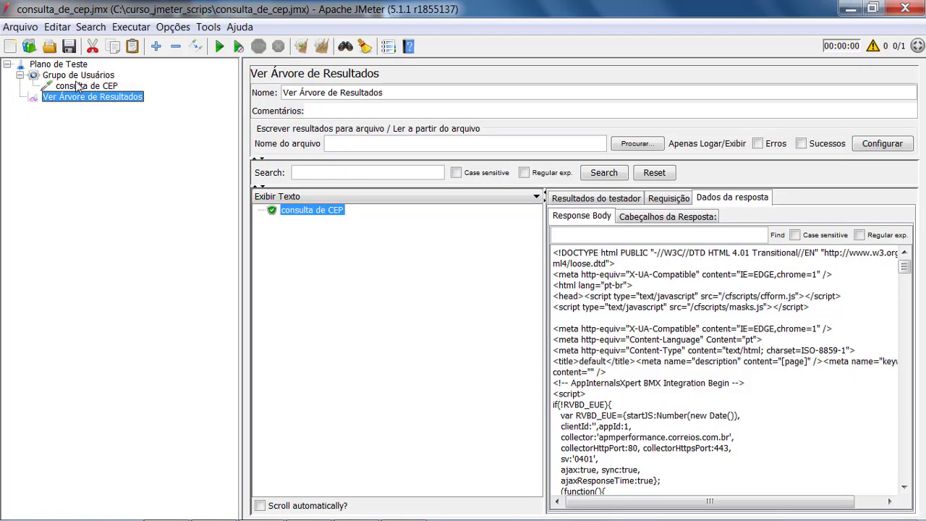
pyautogui.click(76, 86)
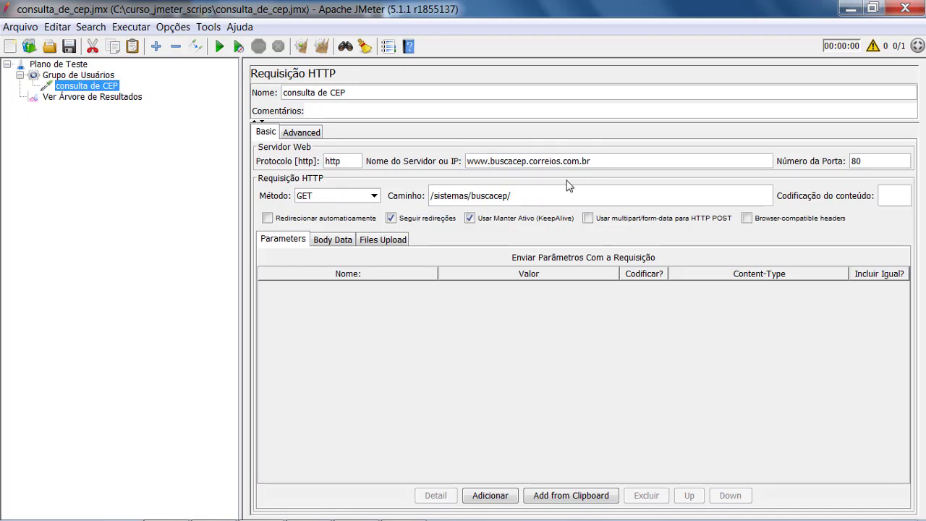
pyautogui.click(610, 160)
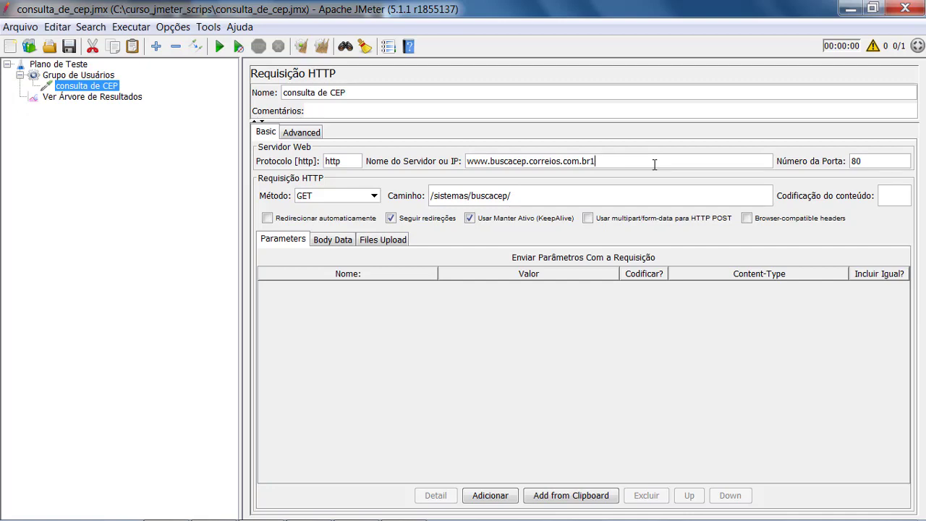
# Clear all previous results, rerun the test plan from the Ver Árvore de Resultados listener, and open the new sample's response data.
pyautogui.click(95, 98)
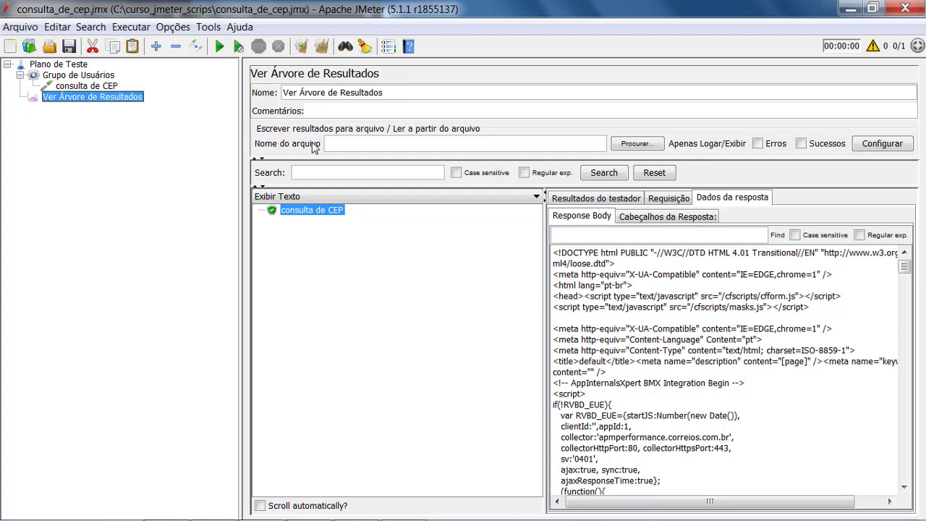
pyautogui.moveTo(545, 321); pyautogui.dragTo(576, 322)
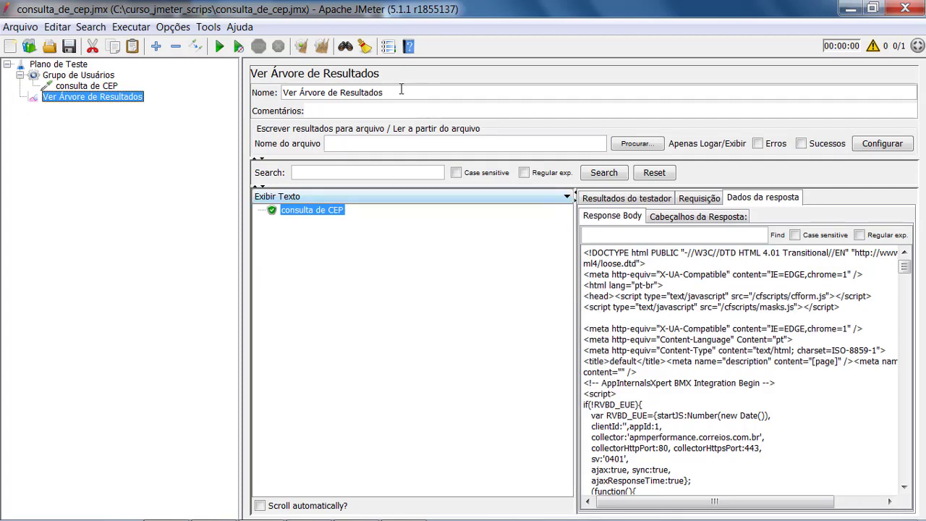
pyautogui.click(321, 52)
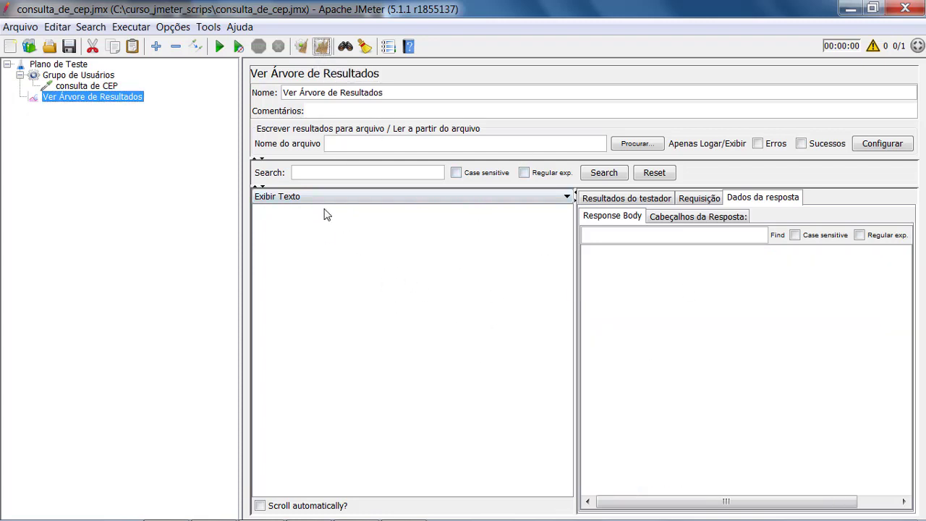
pyautogui.click(218, 48)
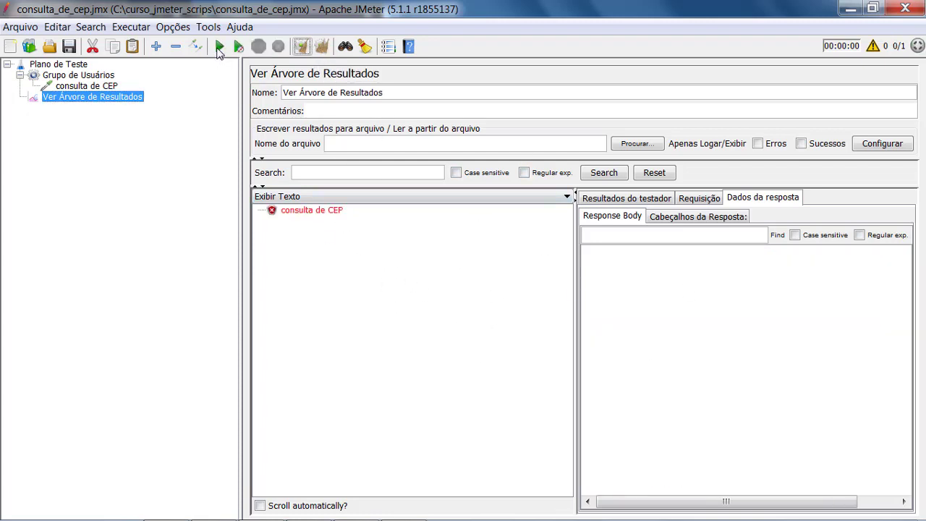
pyautogui.click(290, 213)
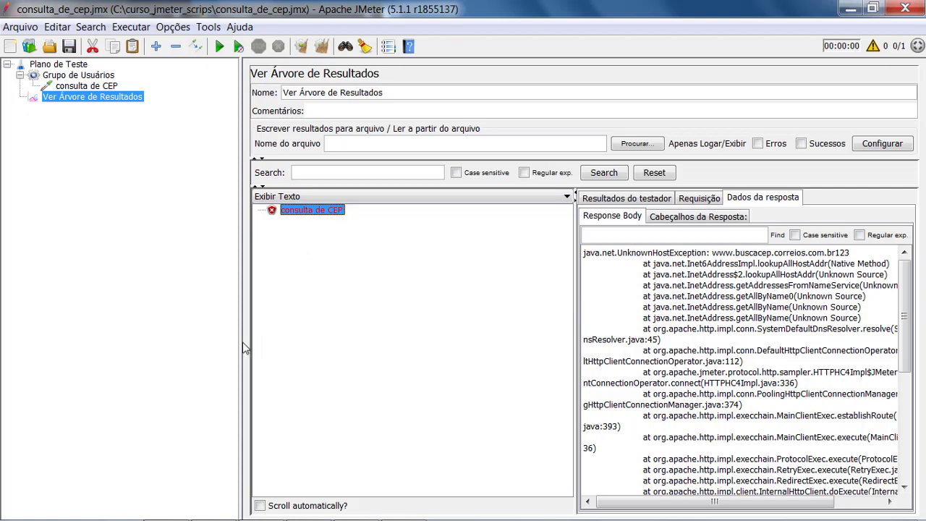
# Narrow the test plan tree and examine the response code and response message in the consulta de CEP sampler result.
pyautogui.moveTo(244, 345); pyautogui.dragTo(195, 343)
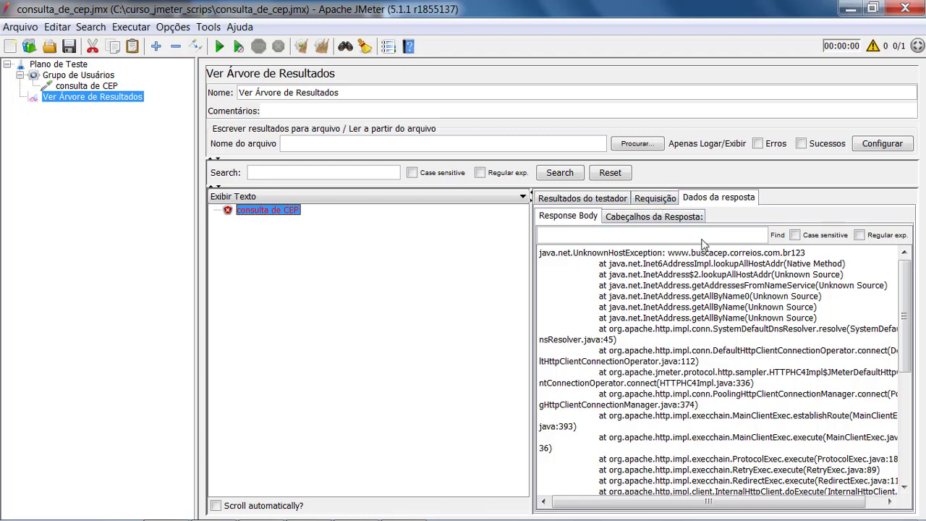
pyautogui.click(579, 203)
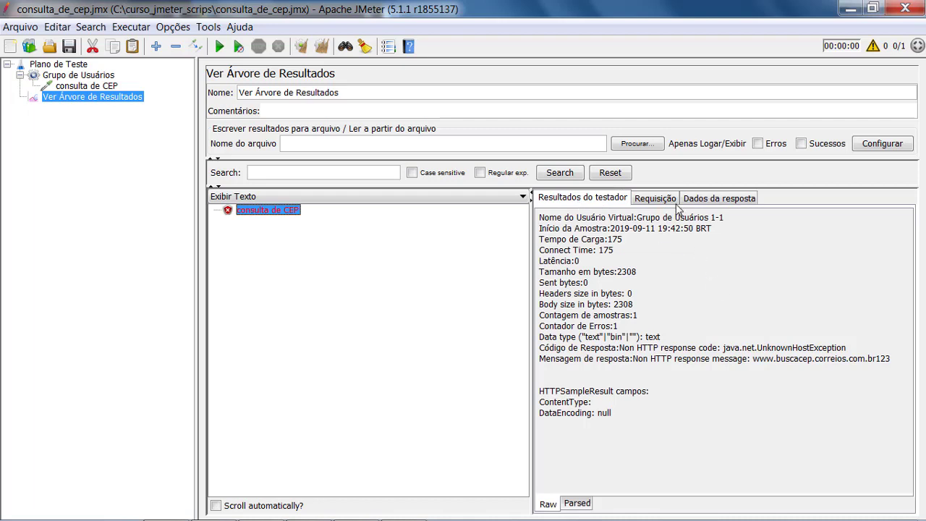
pyautogui.moveTo(645, 330); pyautogui.dragTo(692, 350)
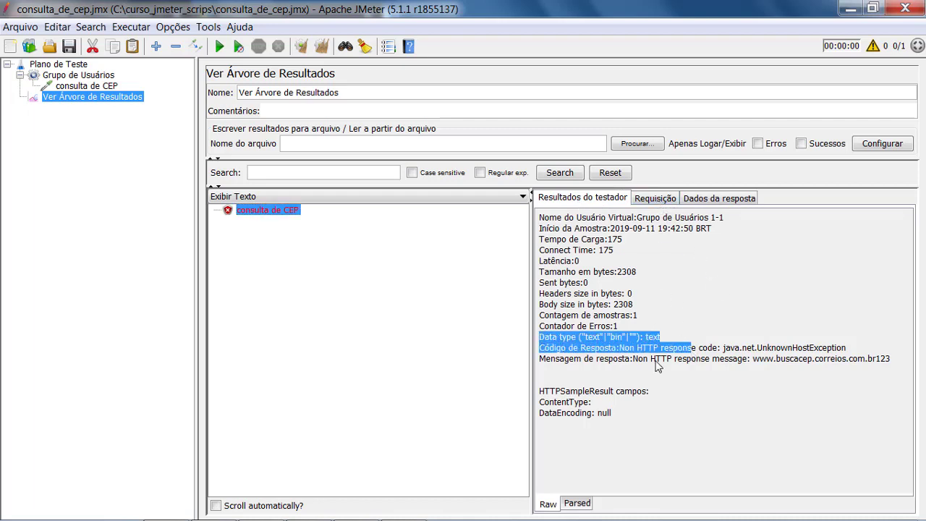
pyautogui.click(655, 355)
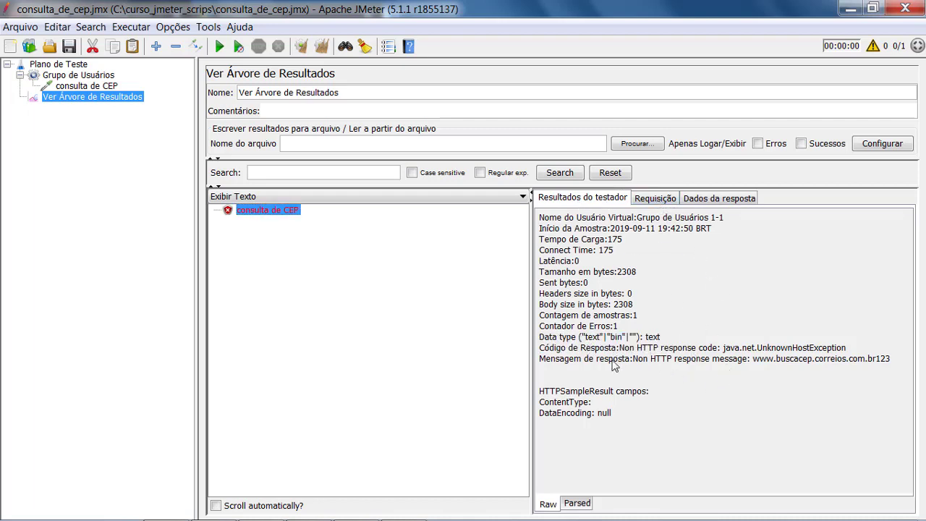
pyautogui.moveTo(619, 350); pyautogui.dragTo(655, 350)
pyautogui.moveTo(901, 359); pyautogui.dragTo(570, 352)
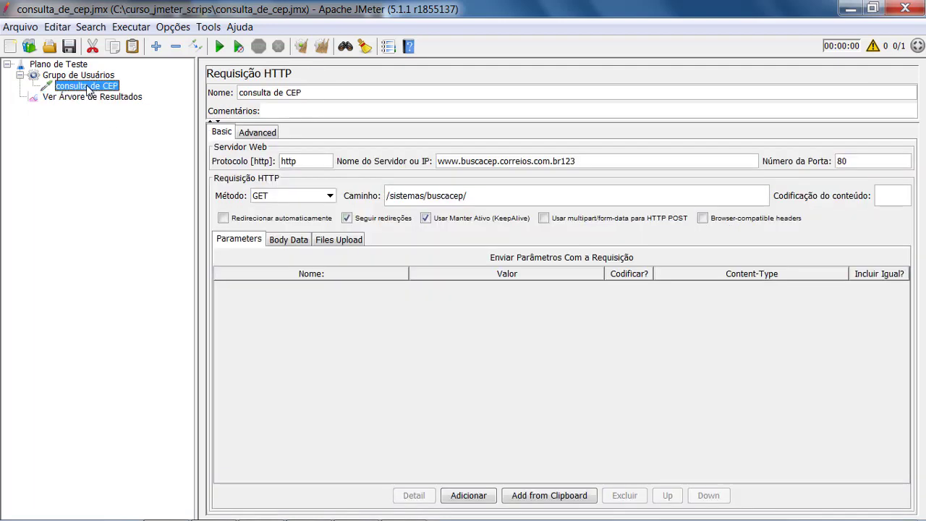
pyautogui.click(86, 86)
pyautogui.moveTo(561, 161); pyautogui.dragTo(596, 161)
pyautogui.press('BackSpace')
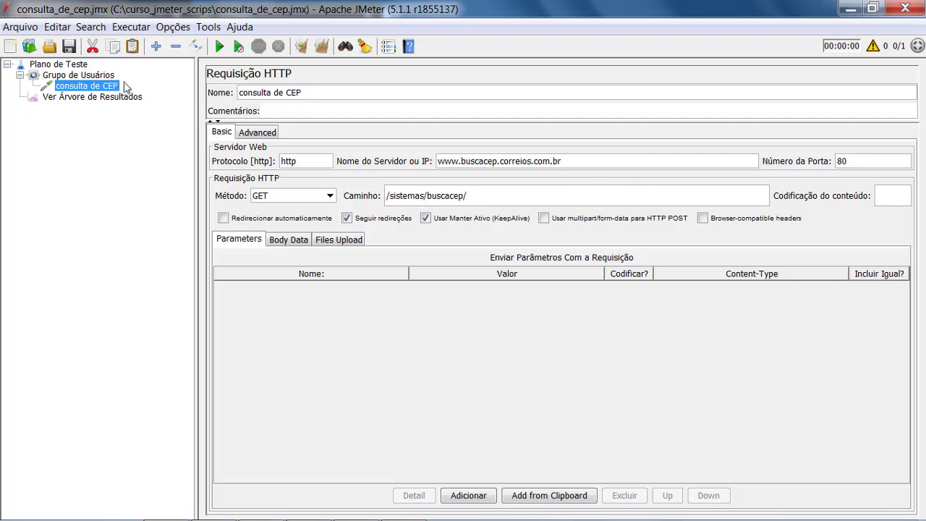
# Clear the old results in Ver Árvore de Resultados and run the test plan again, widening the sample list slightly.
pyautogui.click(73, 102)
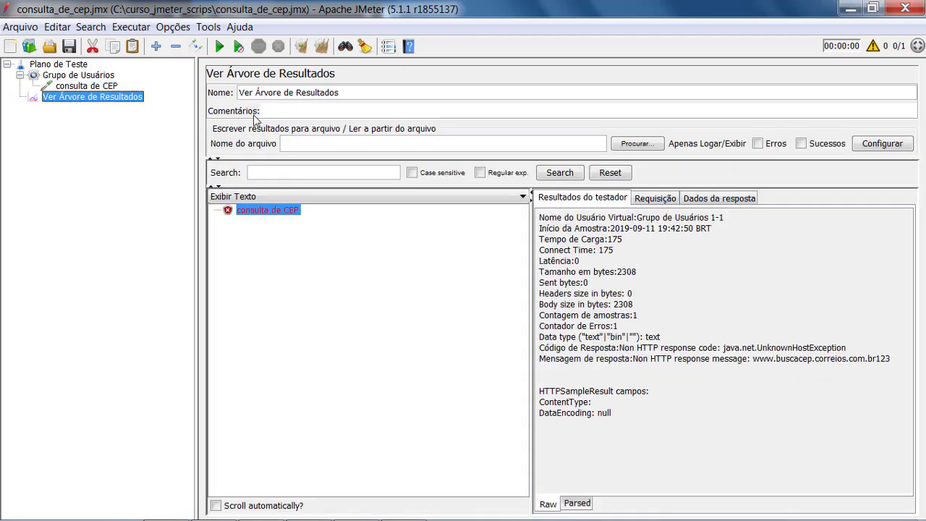
pyautogui.click(322, 46)
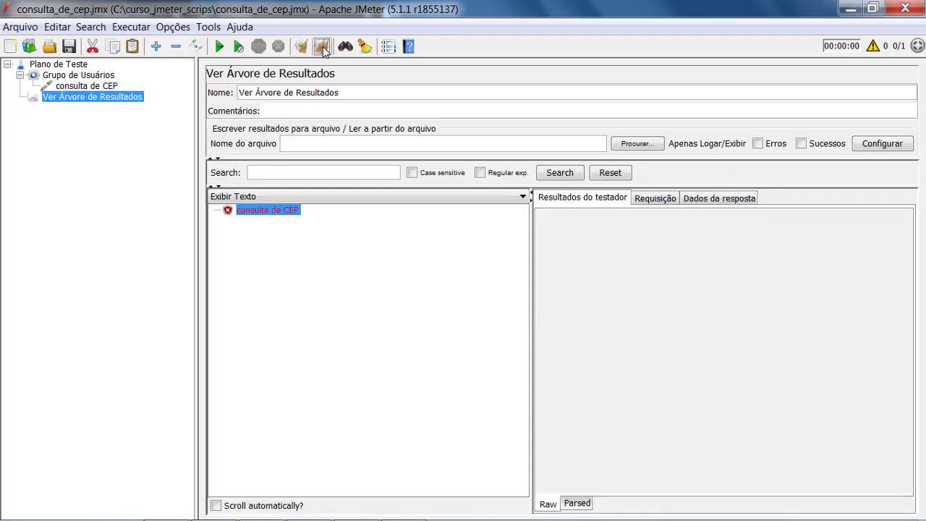
pyautogui.click(220, 47)
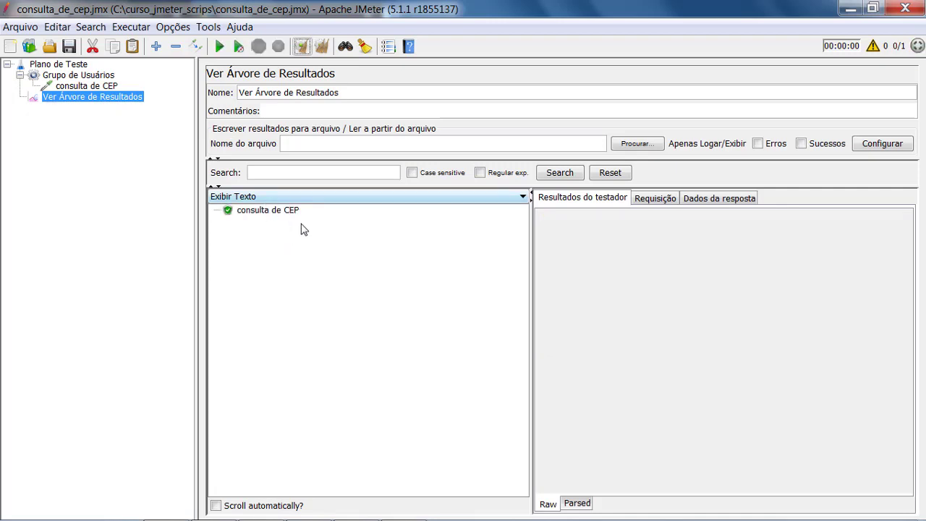
pyautogui.moveTo(532, 284); pyautogui.dragTo(550, 280)
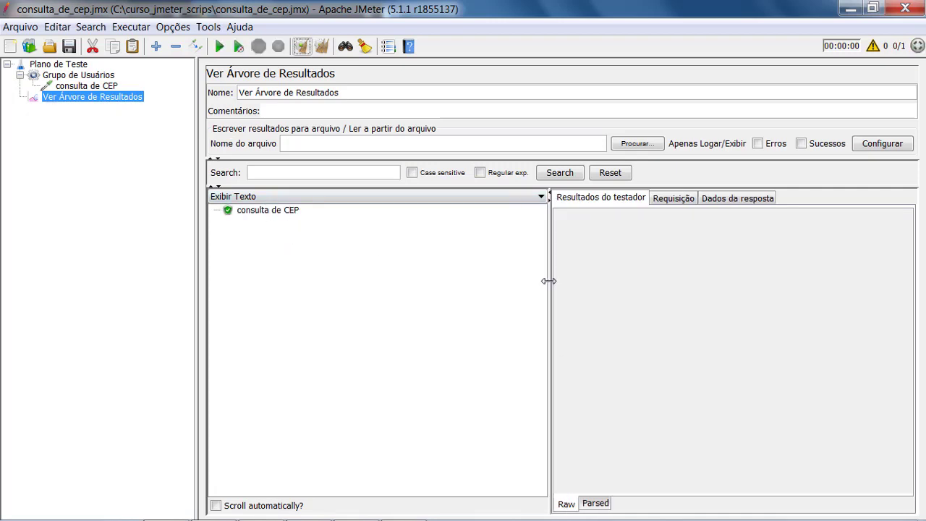
# Clear all results and set the number of virtual users (threads) in Grupo de Usuários to 10.
pyautogui.click(77, 101)
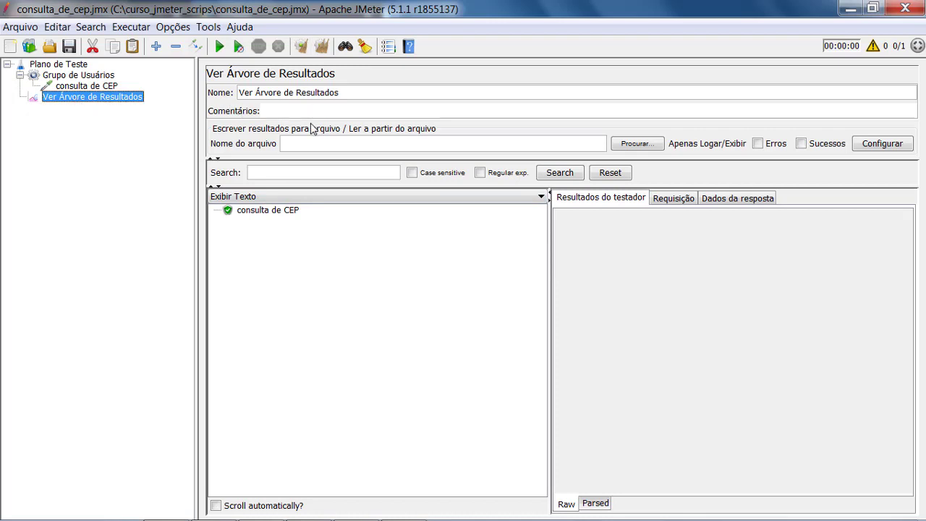
pyautogui.click(322, 46)
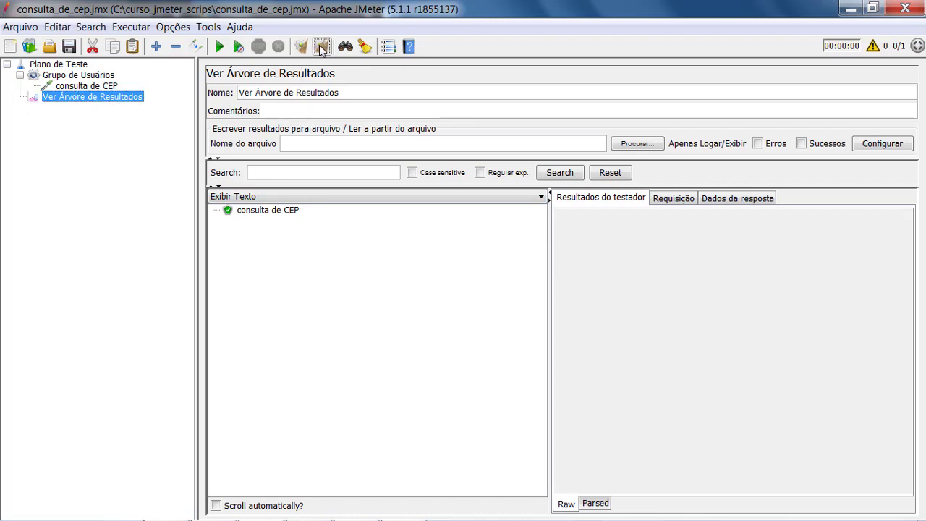
pyautogui.click(72, 77)
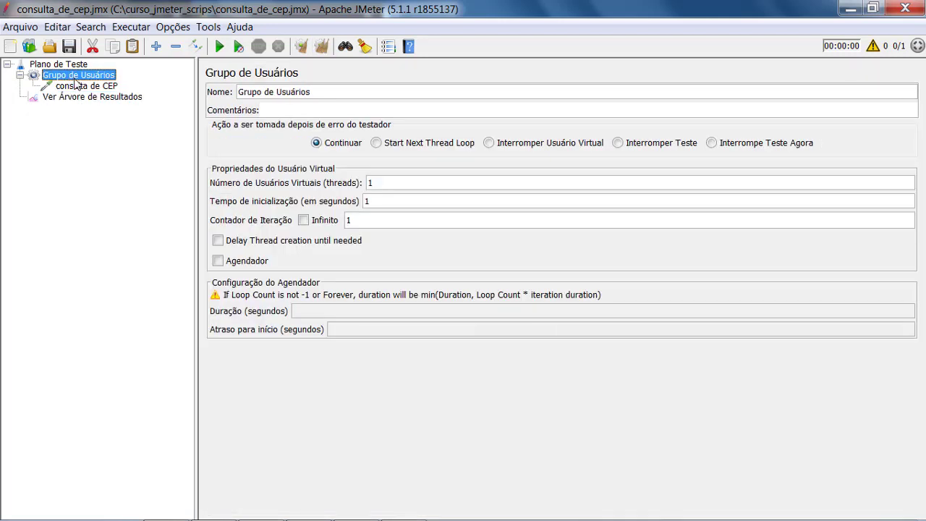
pyautogui.click(402, 181)
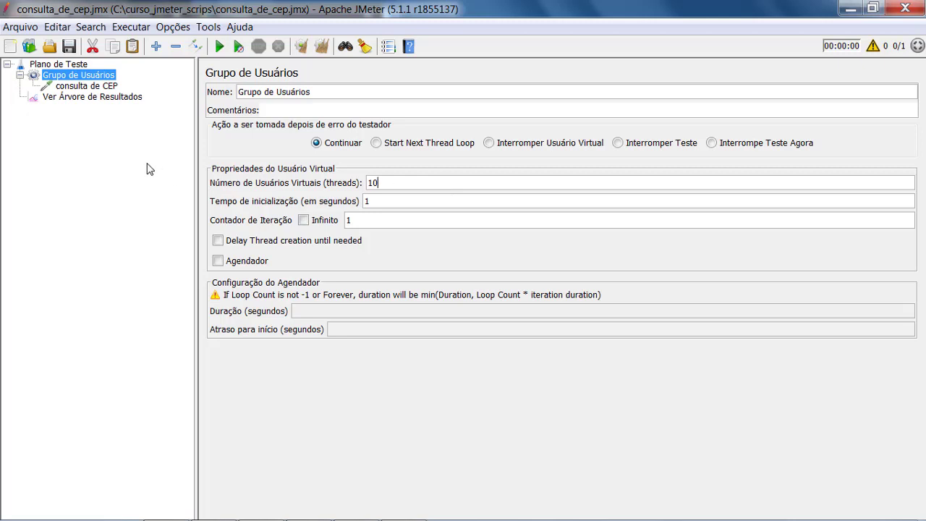
# Recheck the thread count in Grupo de Usuários and run the test plan with the Ver Árvore de Resultados listener open.
pyautogui.click(89, 99)
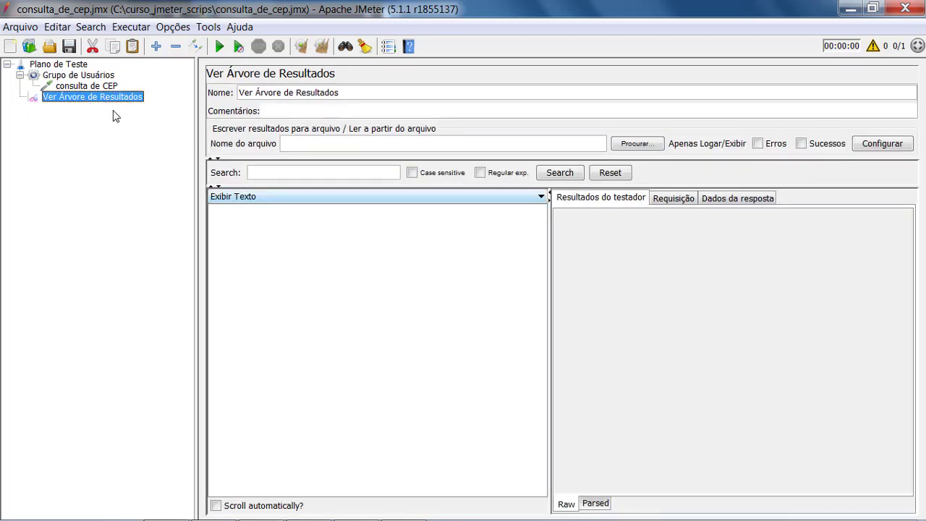
pyautogui.click(81, 67)
pyautogui.click(93, 77)
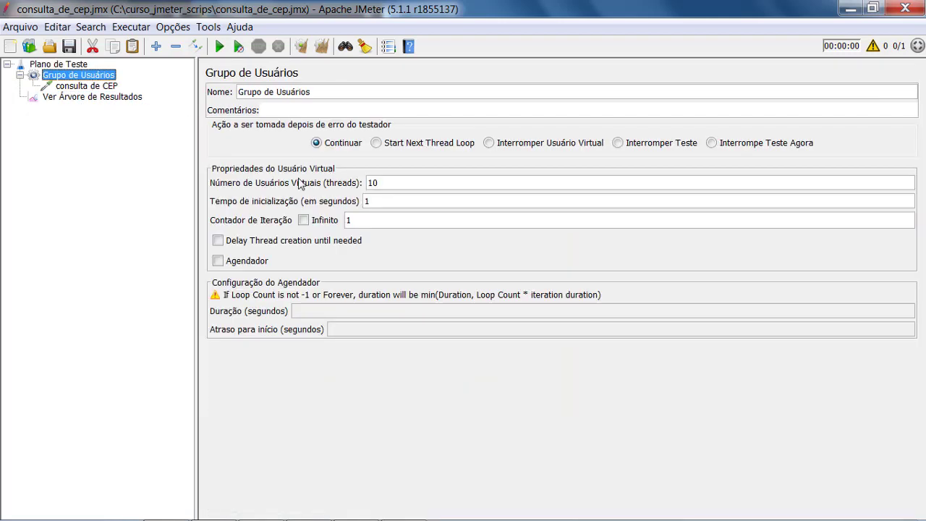
pyautogui.click(410, 183)
pyautogui.click(90, 97)
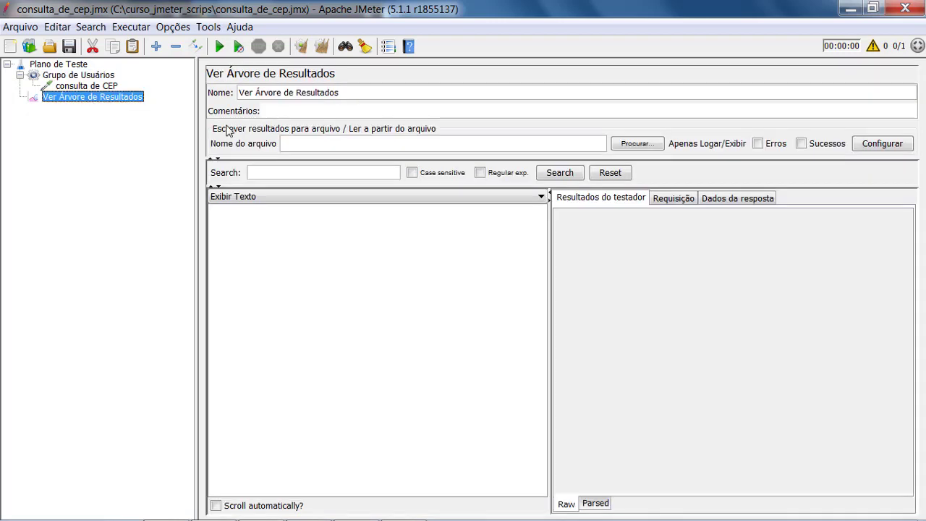
pyautogui.click(221, 48)
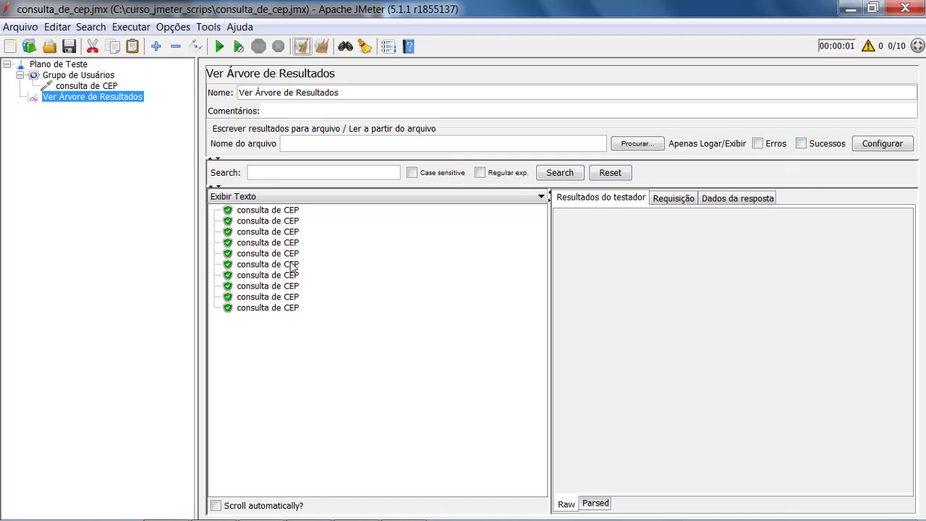
# Compare the sampler results of several consulta de CEP samples, checking each one's virtual user, load time and response code.
pyautogui.click(262, 221)
pyautogui.click(288, 253)
pyautogui.click(270, 310)
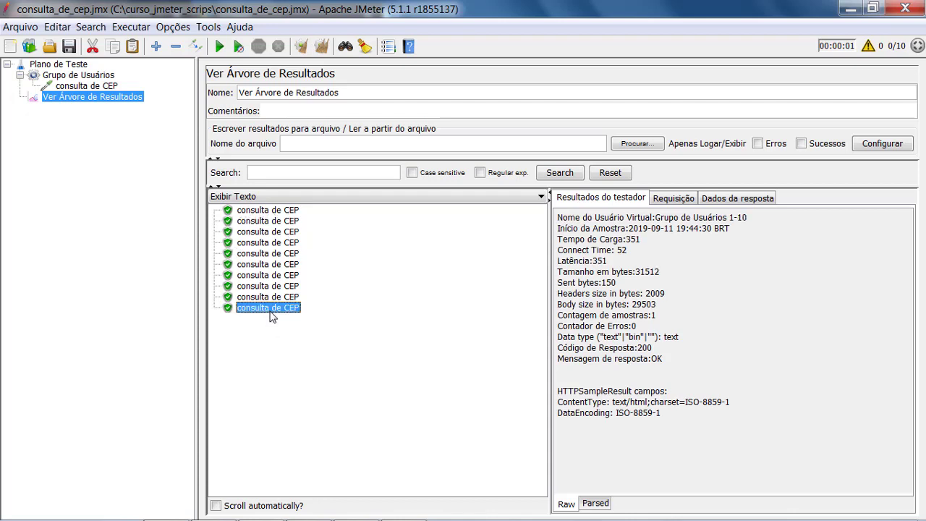
pyautogui.click(264, 296)
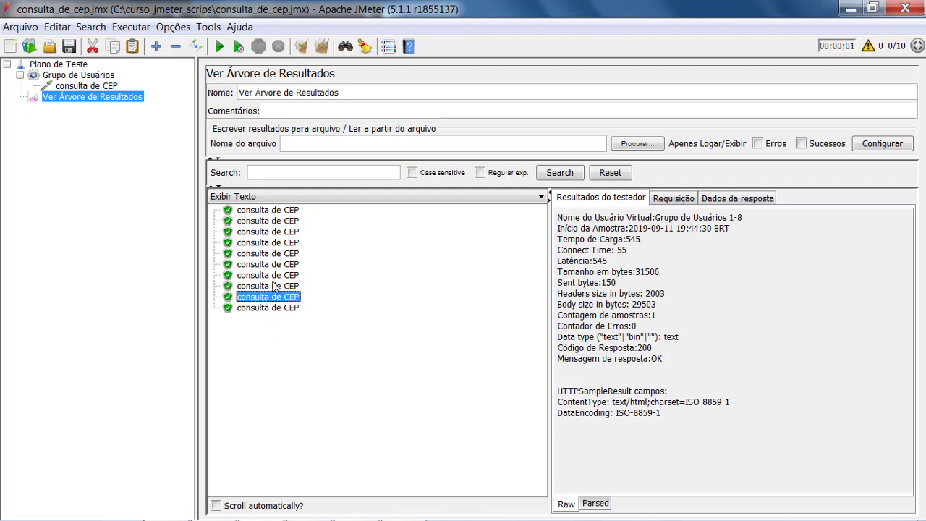
pyautogui.click(266, 265)
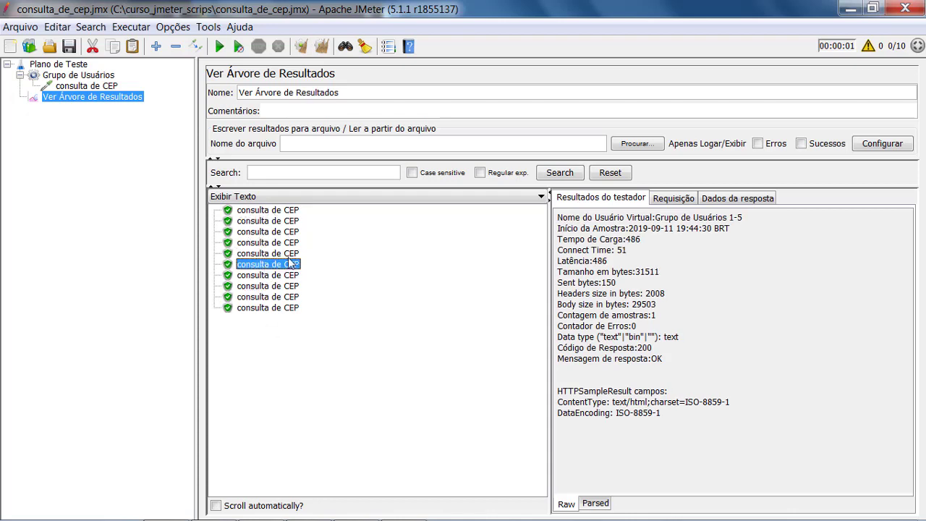
pyautogui.click(266, 244)
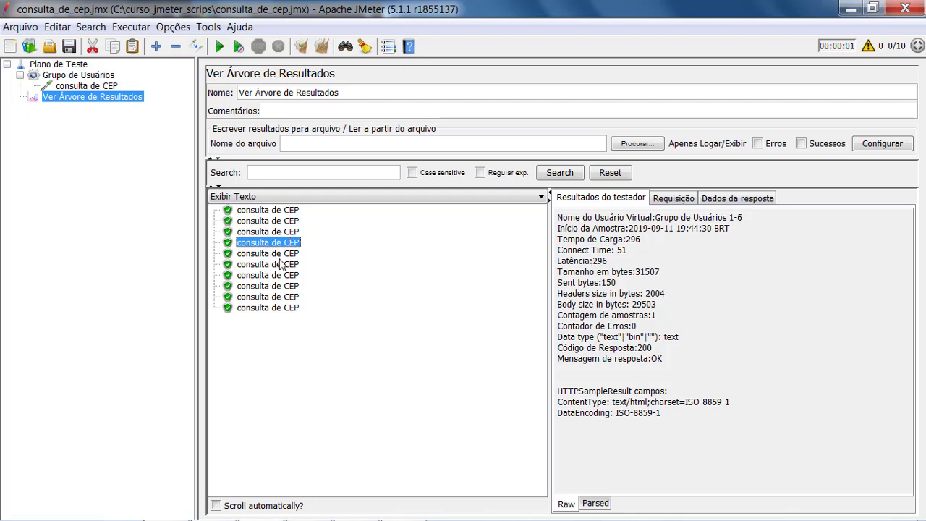
pyautogui.click(279, 266)
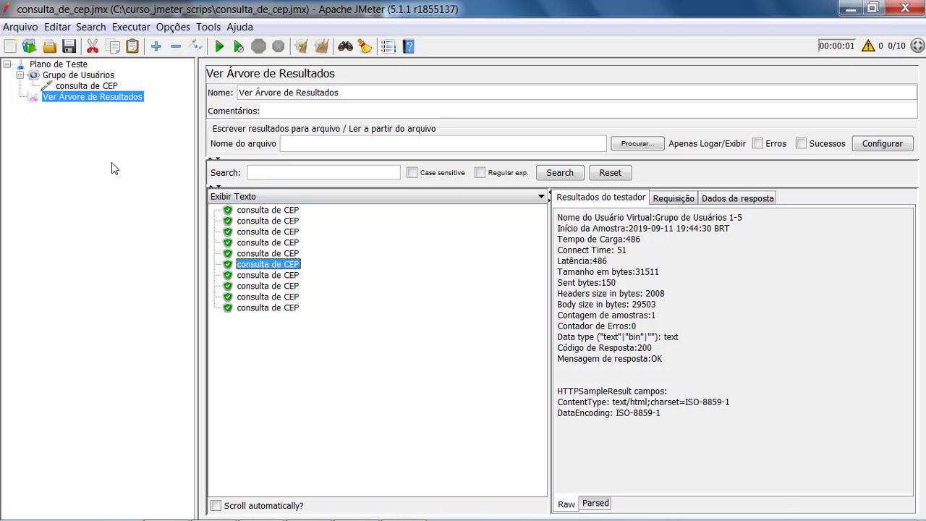
# Set the number of virtual users in Grupo de Usuários to 100 and run the test plan on a cleared Ver Árvore de Resultados.
pyautogui.click(268, 231)
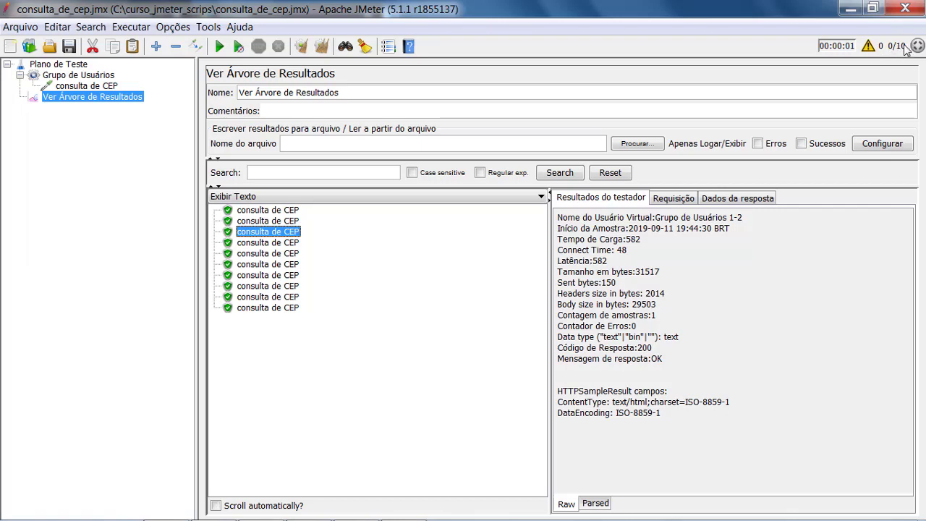
pyautogui.click(109, 78)
pyautogui.click(405, 181)
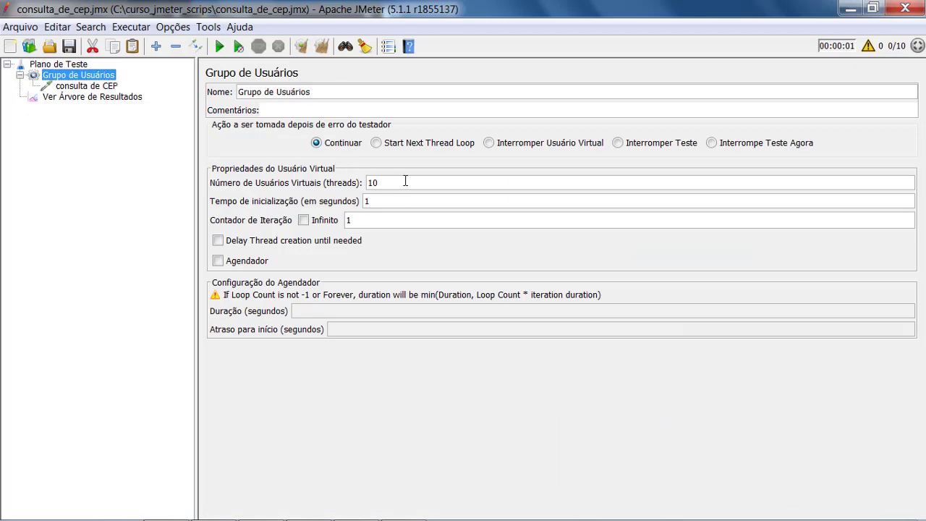
pyautogui.click(116, 97)
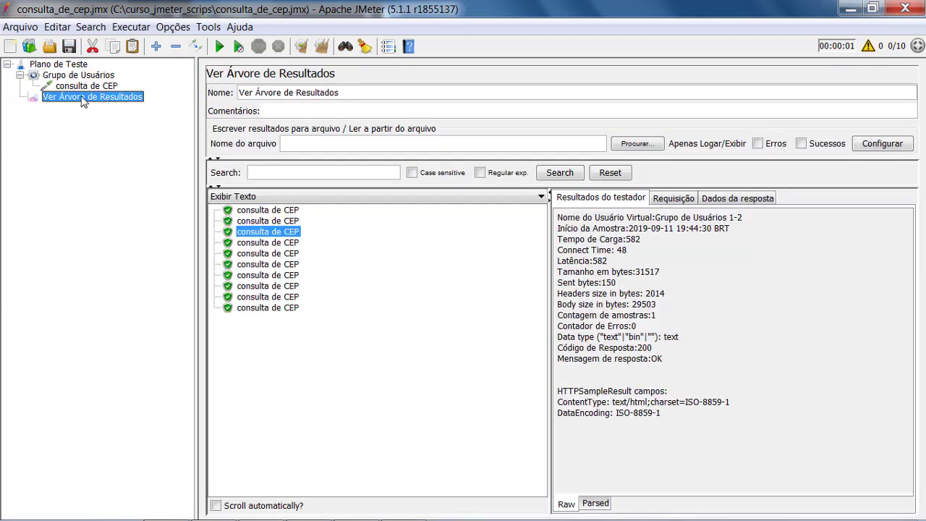
pyautogui.click(321, 49)
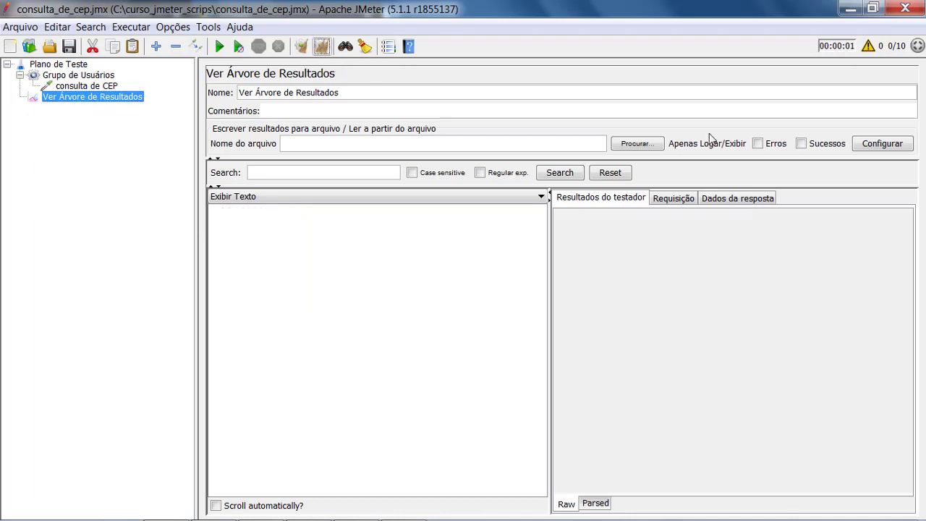
pyautogui.click(219, 48)
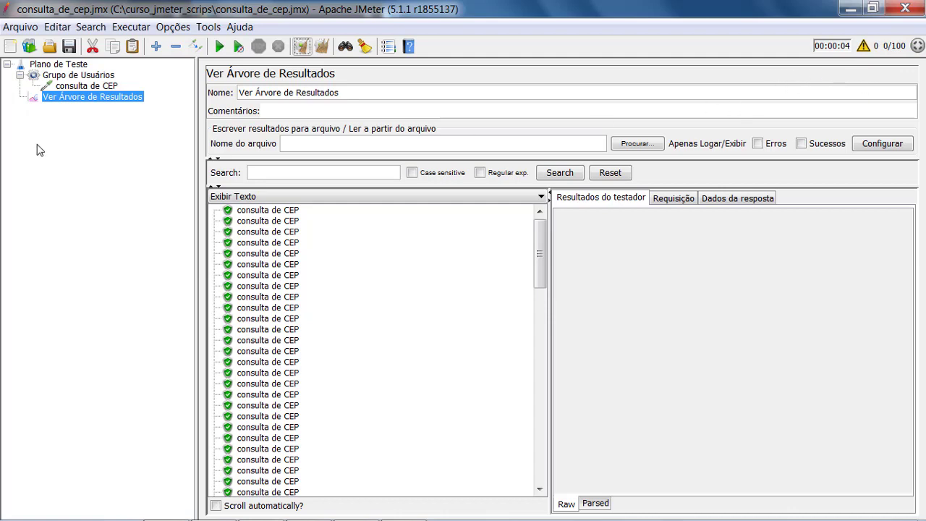
# Look through the whole sample list in Ver Árvore de Resultados and recheck the consulta de CEP request settings.
pyautogui.click(103, 97)
pyautogui.moveTo(546, 229); pyautogui.dragTo(513, 459)
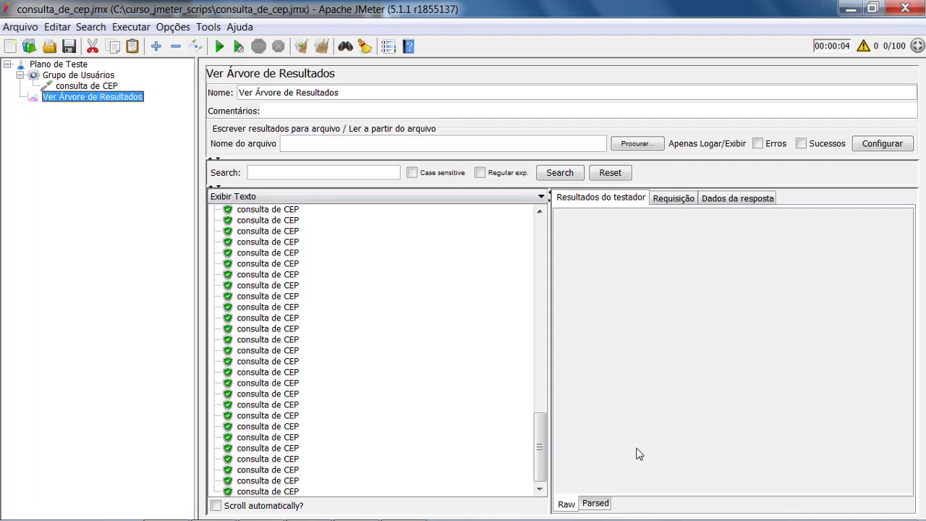
pyautogui.scroll(20, 543, 434)
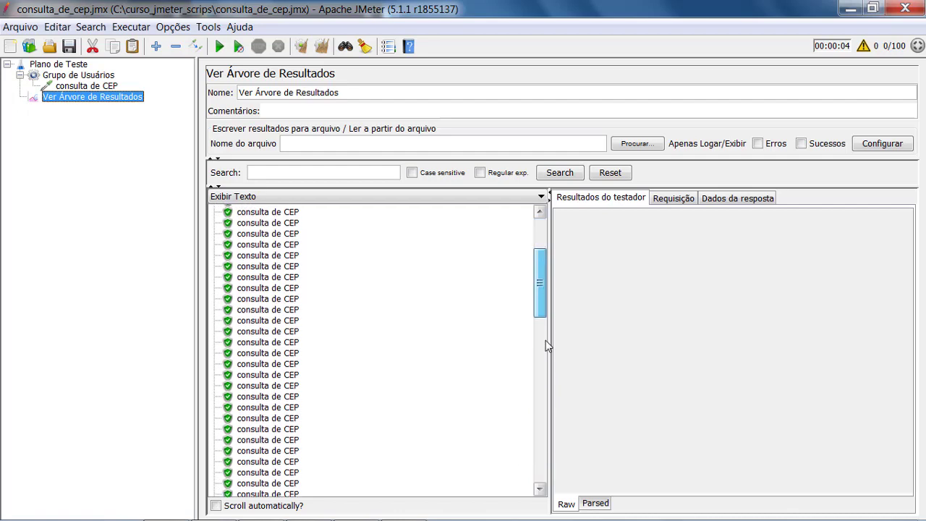
pyautogui.scroll(-20, 539, 345)
pyautogui.click(88, 87)
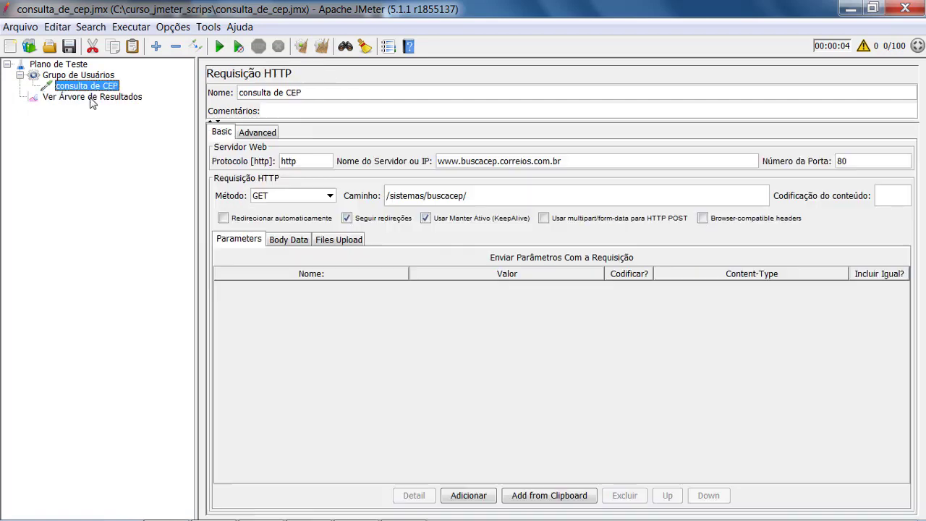
pyautogui.click(91, 99)
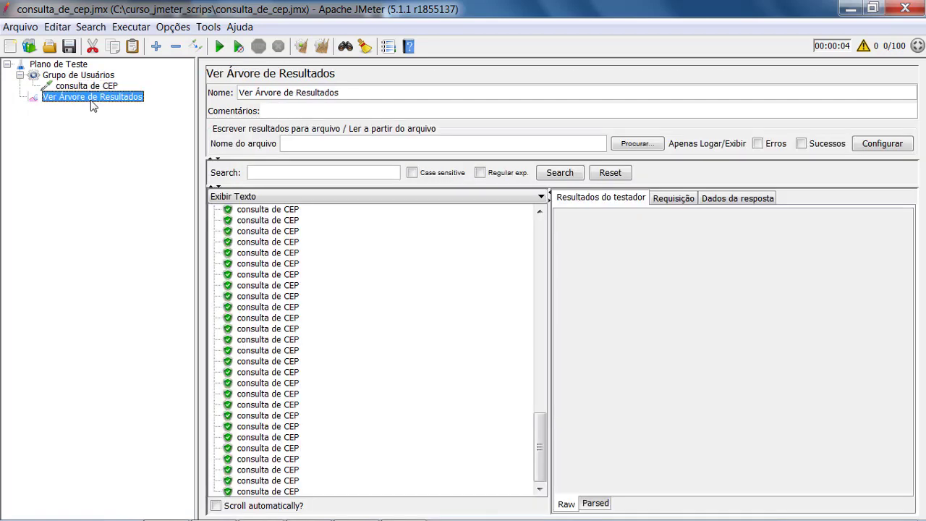
# Add a Relatório de Sumário listener to Plano de Teste.
pyautogui.click(52, 66)
pyautogui.rightClick(53, 66)
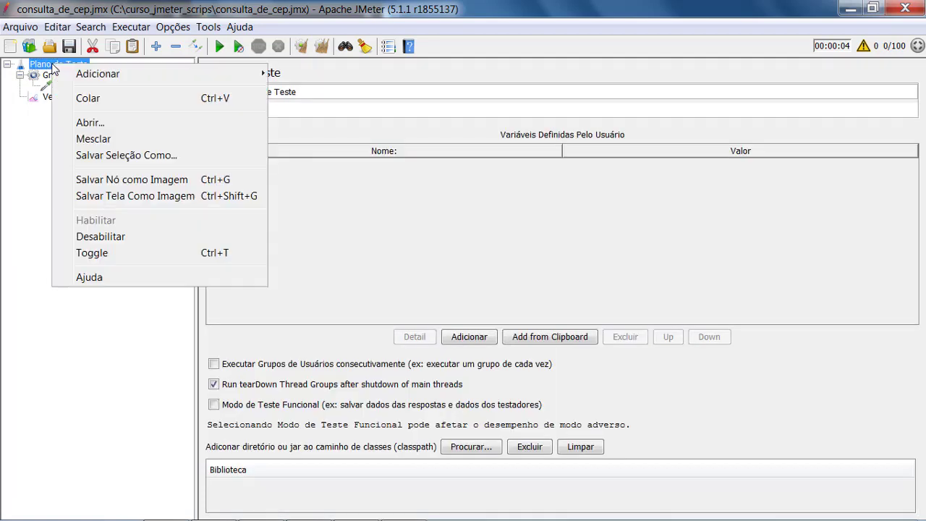
pyautogui.moveTo(155, 74)
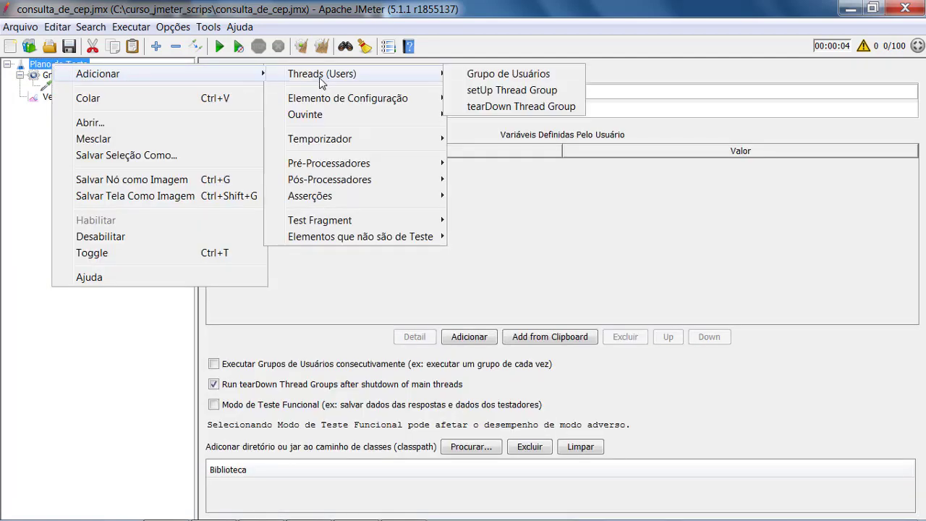
pyautogui.moveTo(368, 115)
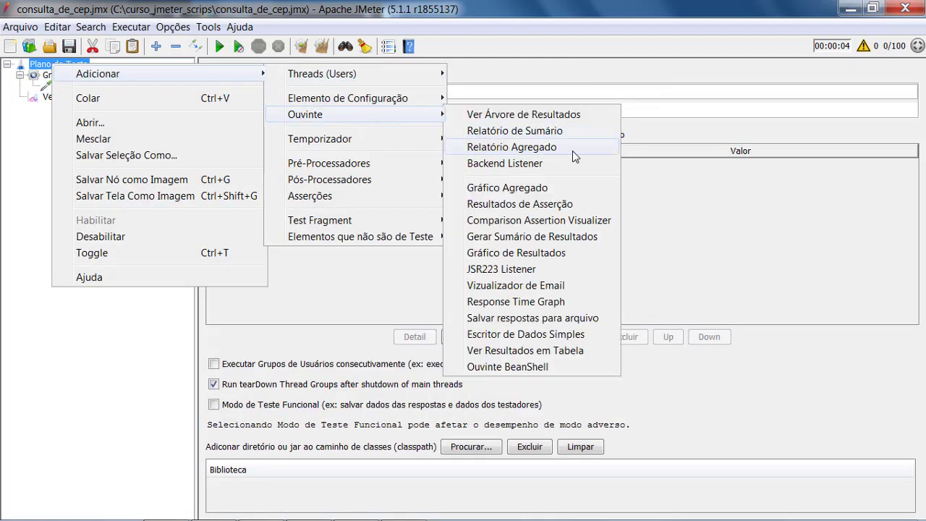
pyautogui.click(524, 132)
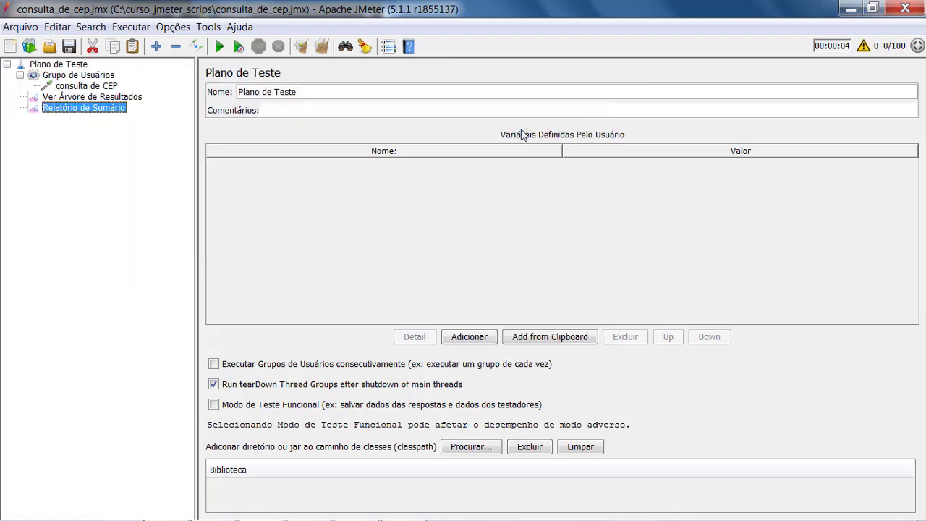
# Open Relatório de Sumário and examine the columns of its TOTAL row, switching once to Ver Árvore de Resultados for comparison.
pyautogui.click(107, 96)
pyautogui.click(85, 108)
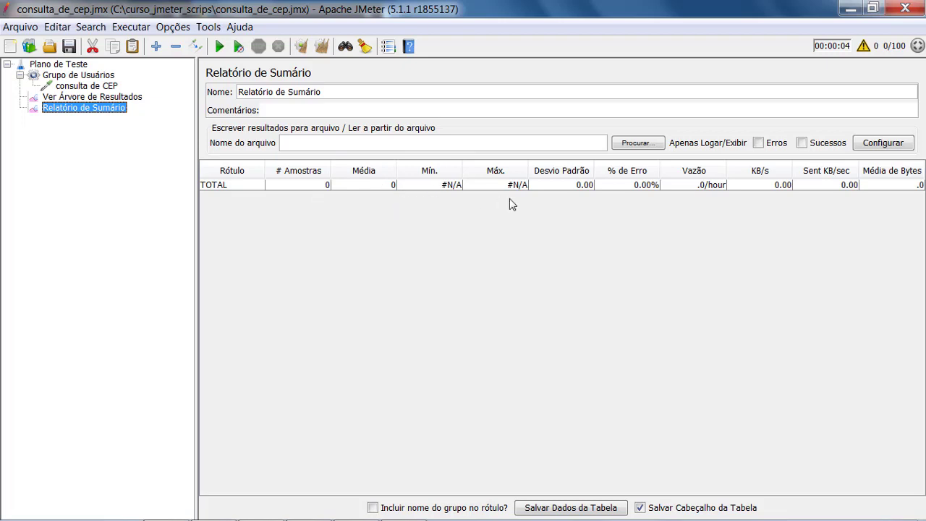
pyautogui.click(453, 186)
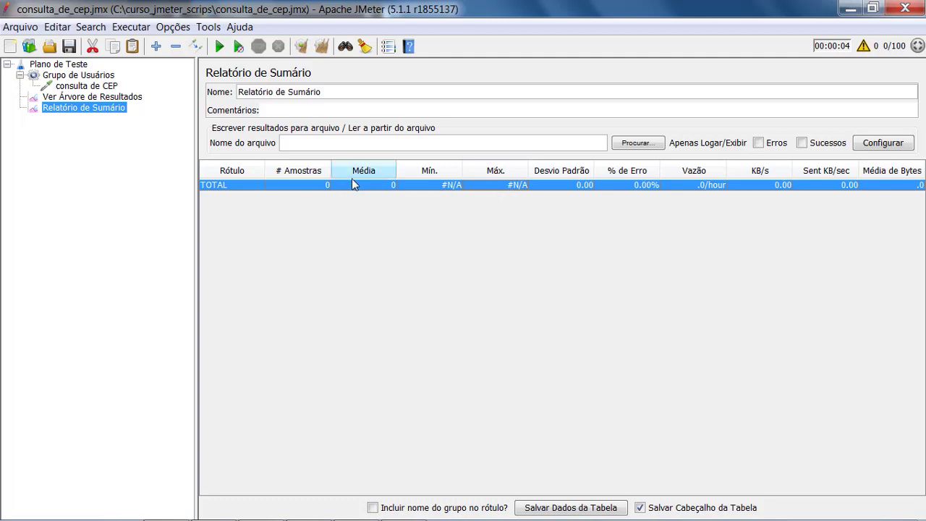
pyautogui.click(94, 97)
pyautogui.click(106, 108)
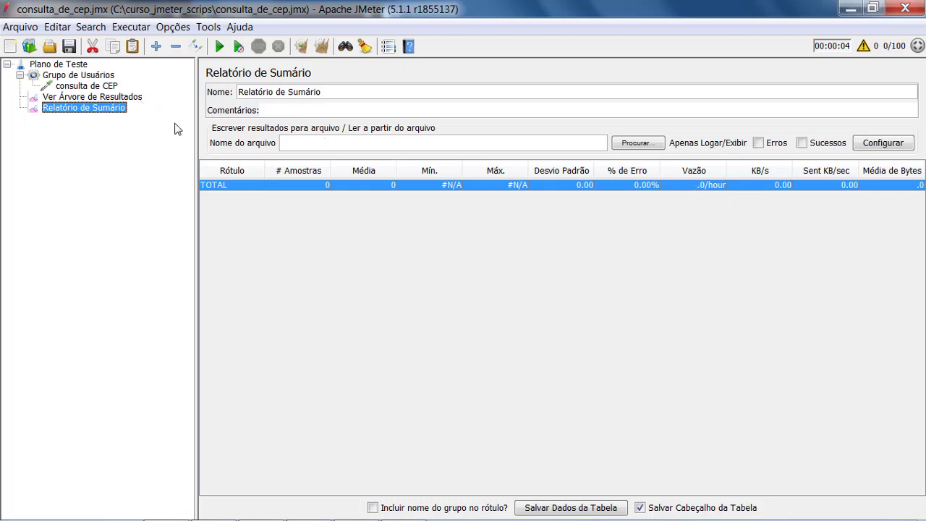
# Clear all results and rerun the test plan, enabling automatic scrolling of the sample list in Ver Árvore de Resultados.
pyautogui.click(88, 86)
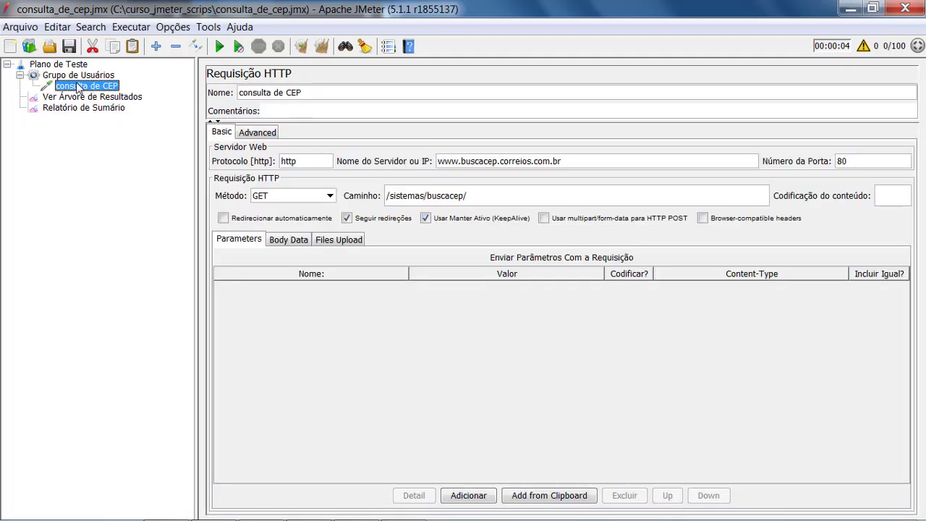
pyautogui.click(72, 76)
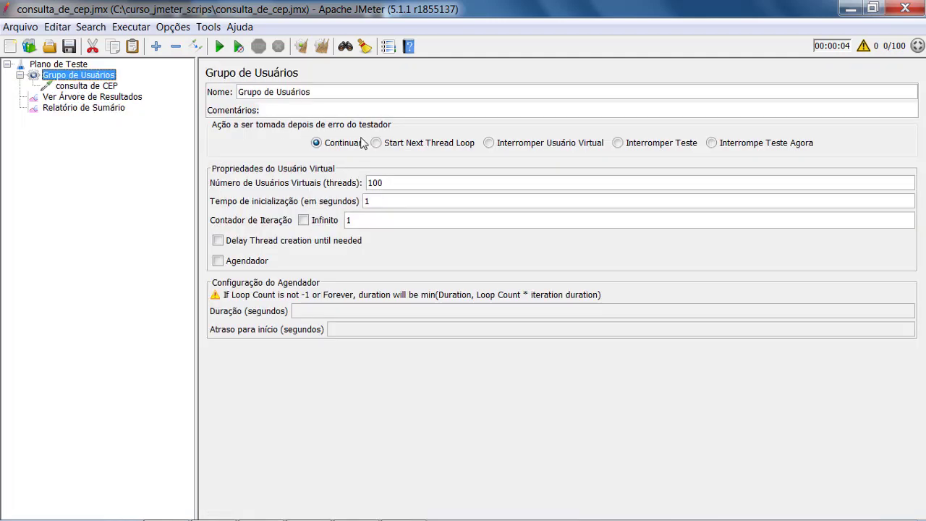
pyautogui.click(84, 97)
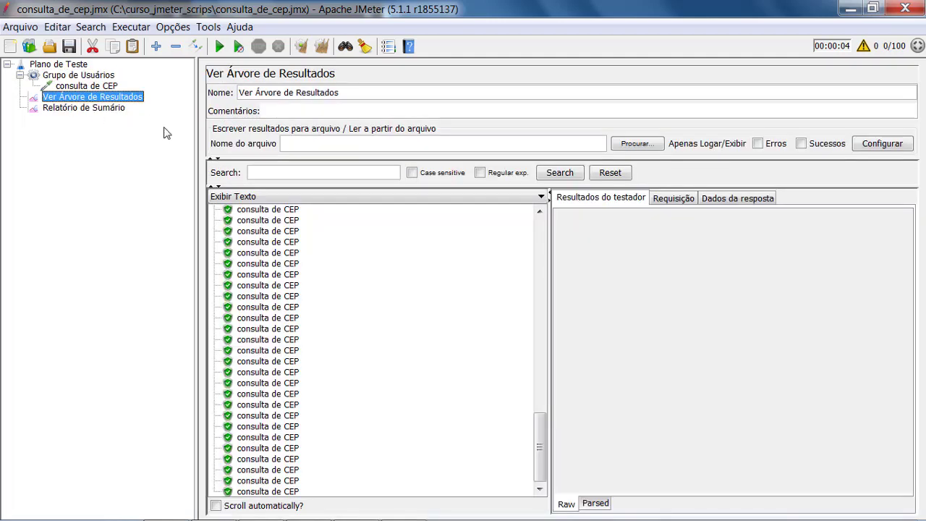
pyautogui.click(322, 46)
pyautogui.click(219, 47)
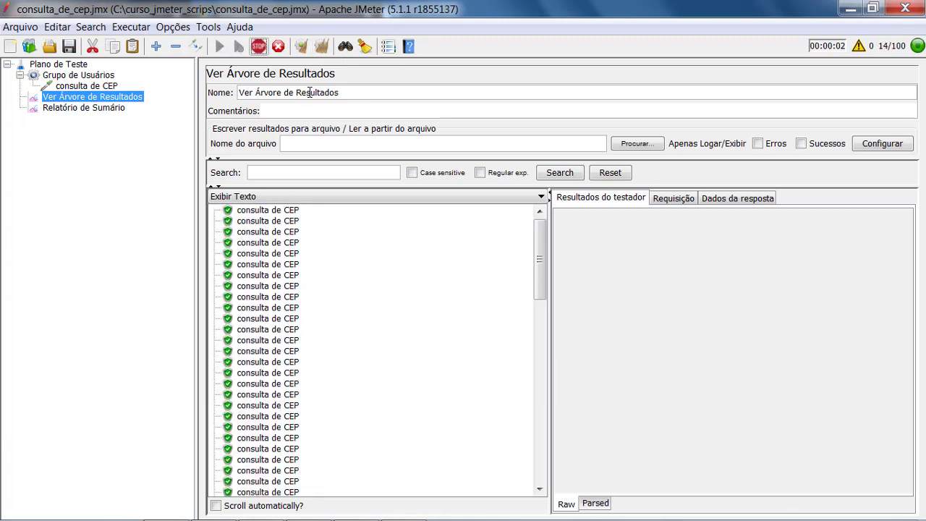
pyautogui.click(286, 505)
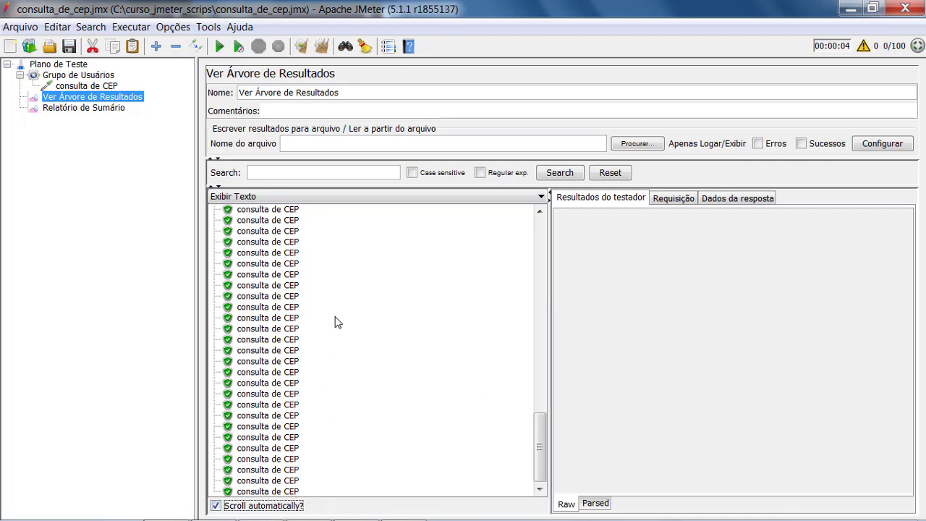
pyautogui.moveTo(544, 462); pyautogui.dragTo(544, 487)
# Examine the average, minimum and maximum times of the consulta de CEP and TOTAL rows in Relatório de Sumário.
pyautogui.click(81, 111)
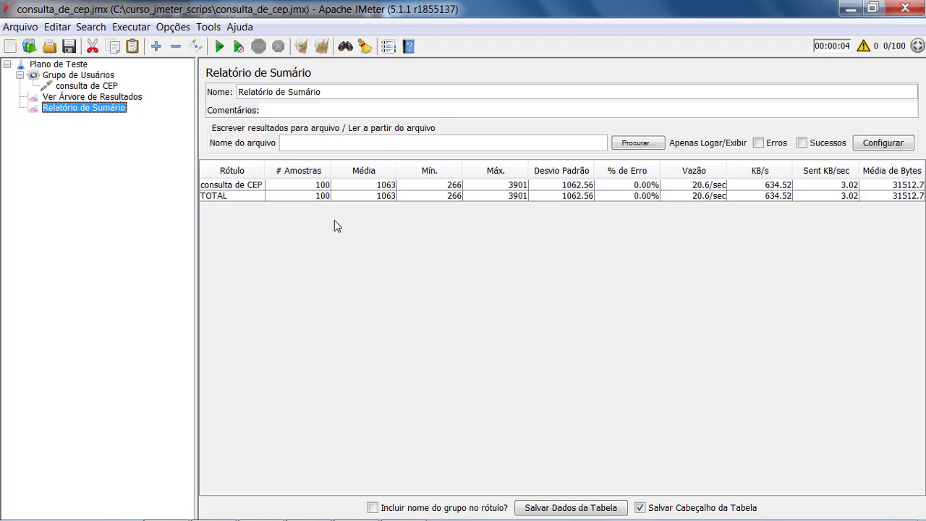
pyautogui.click(382, 187)
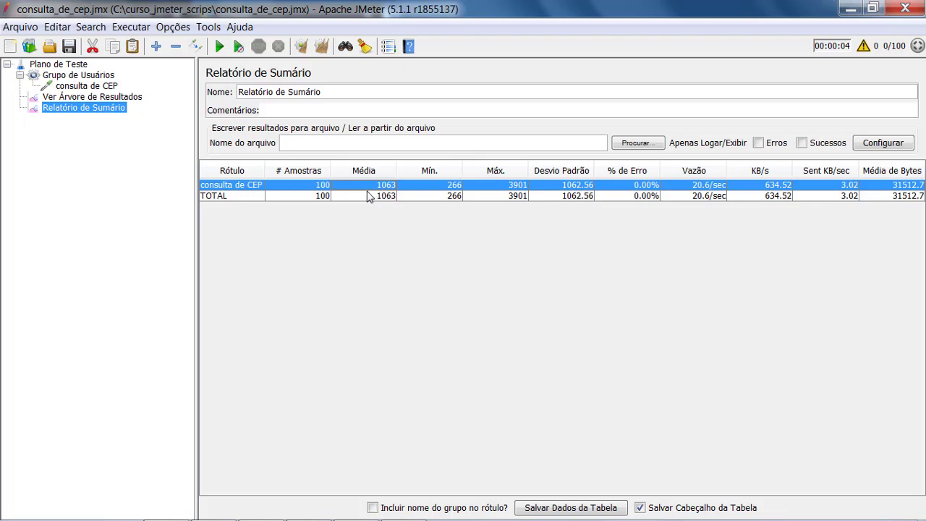
pyautogui.click(439, 195)
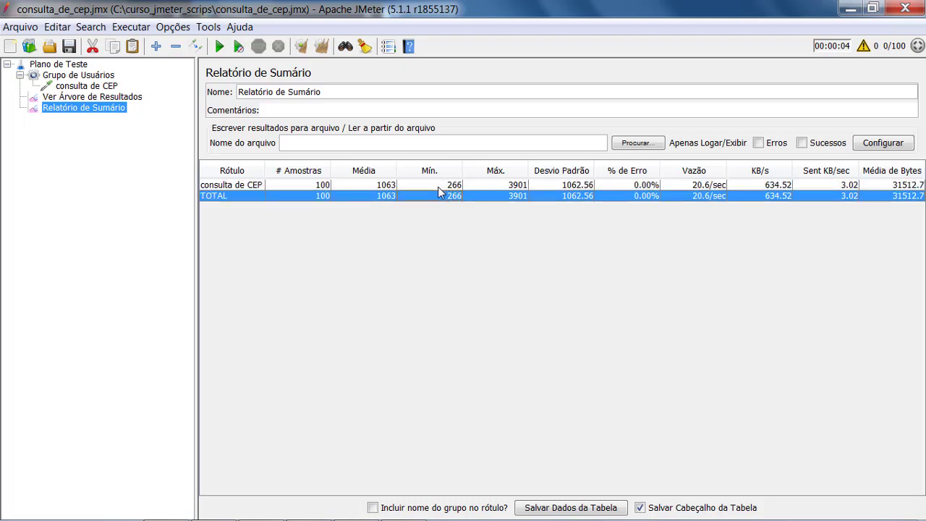
pyautogui.click(438, 187)
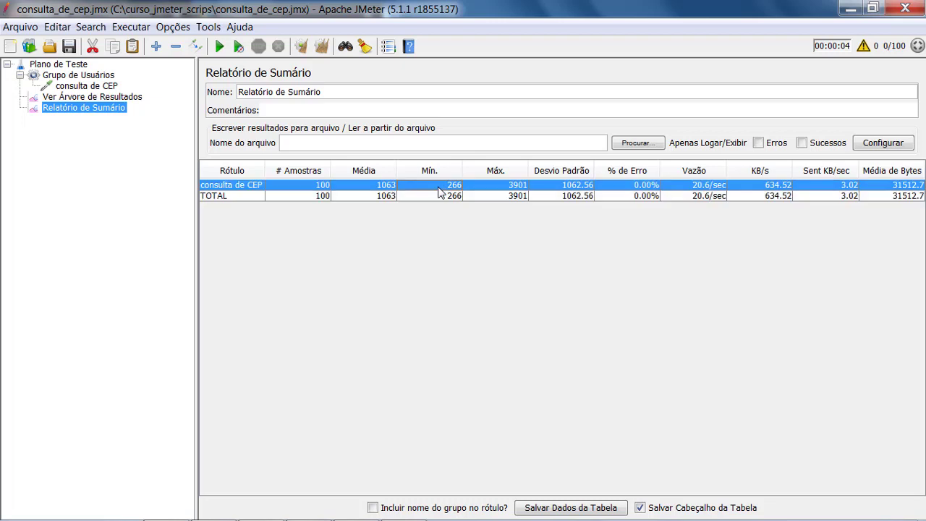
pyautogui.click(497, 201)
pyautogui.click(495, 184)
pyautogui.click(495, 197)
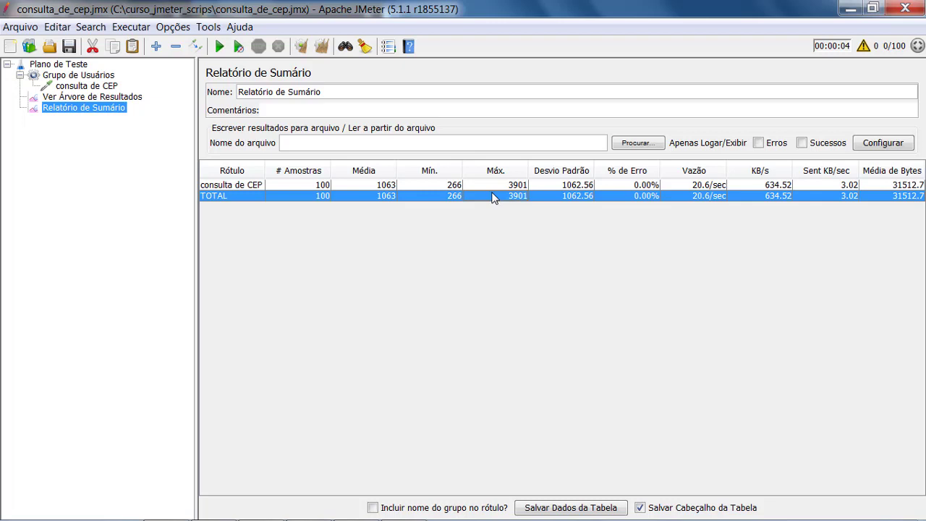
pyautogui.click(495, 187)
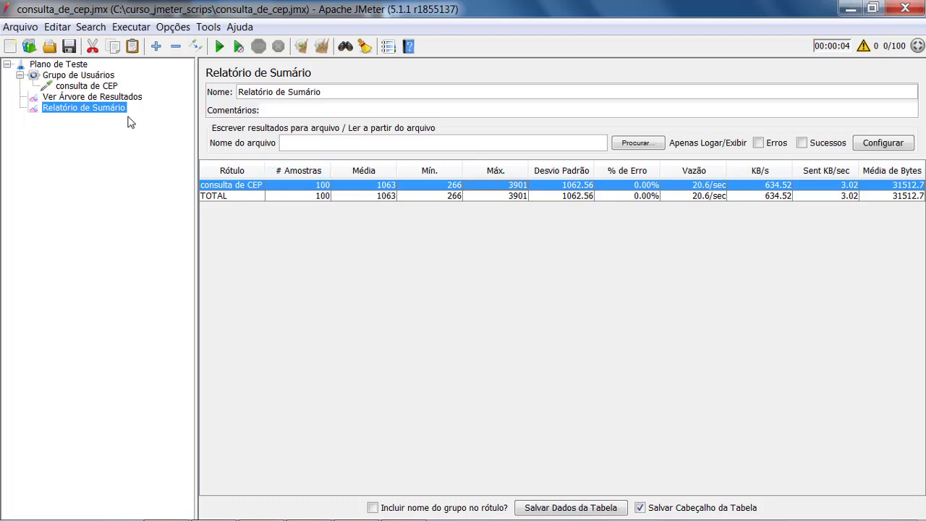
# Compare the per-sample view of Ver Árvore de Resultados with the aggregated figures of Relatório de Sumário.
pyautogui.click(101, 97)
pyautogui.click(105, 112)
pyautogui.click(92, 98)
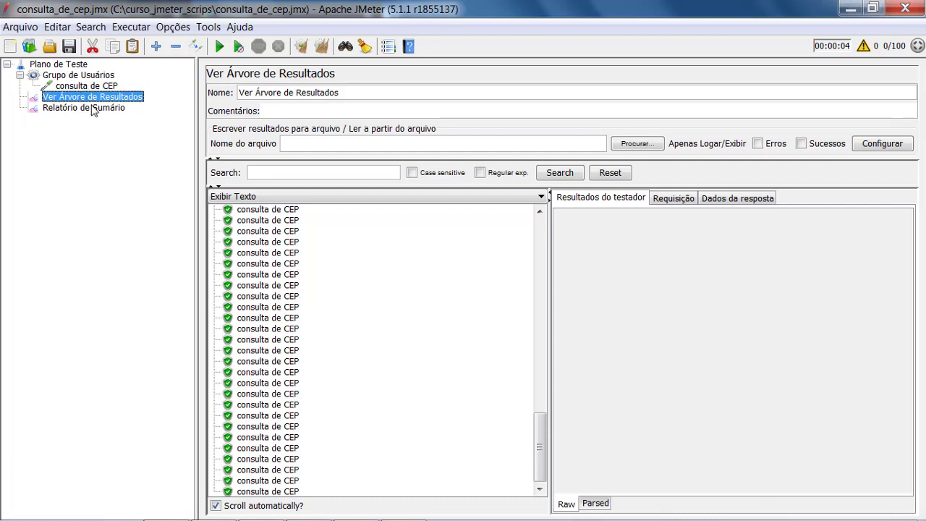
pyautogui.click(91, 108)
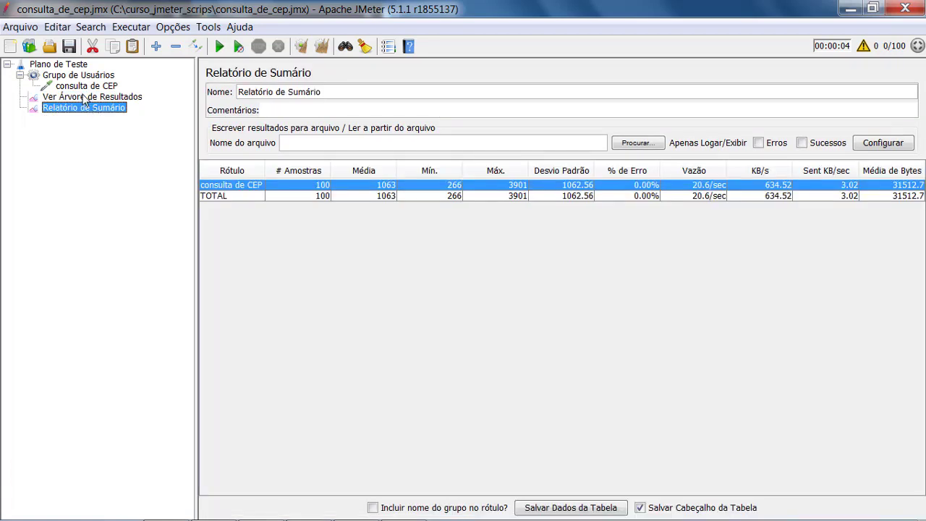
pyautogui.click(85, 97)
pyautogui.click(88, 108)
pyautogui.click(87, 97)
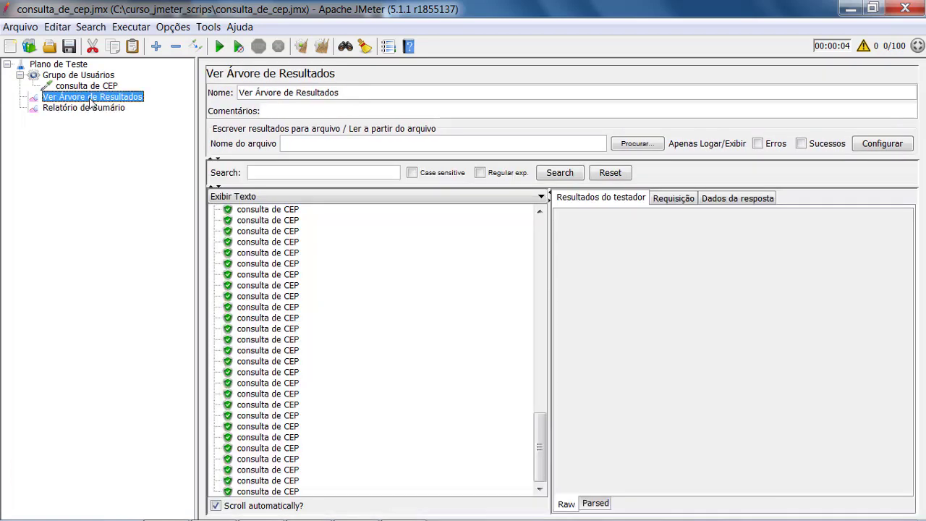
pyautogui.click(96, 109)
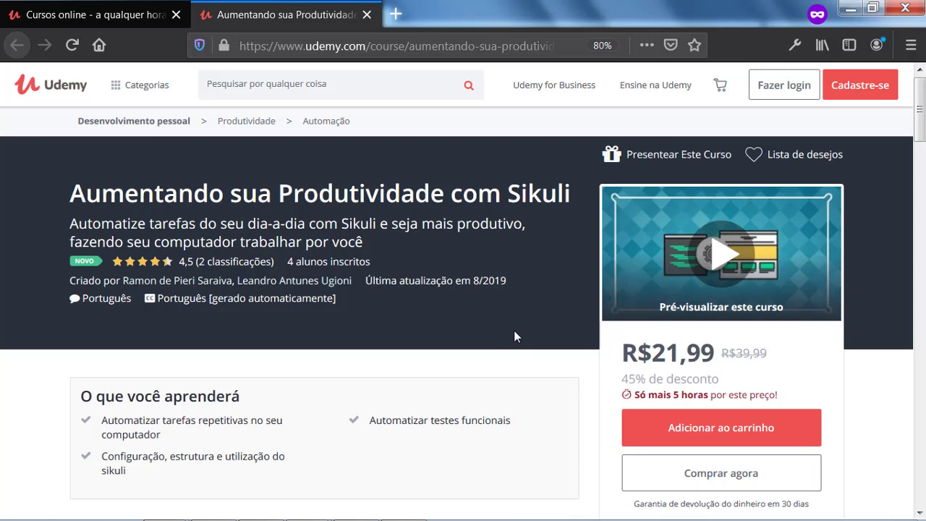
# Read the learning goals, requirements and description of the Aumentando sua Produtividade com Sikuli course on Udemy in the browser.
pyautogui.scroll(-3, 514, 340)
pyautogui.scroll(-2, 514, 340)
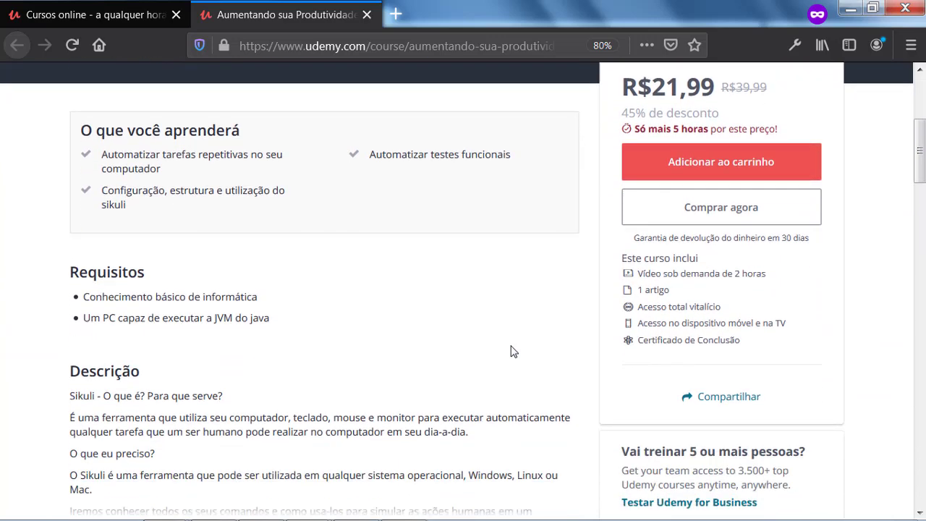